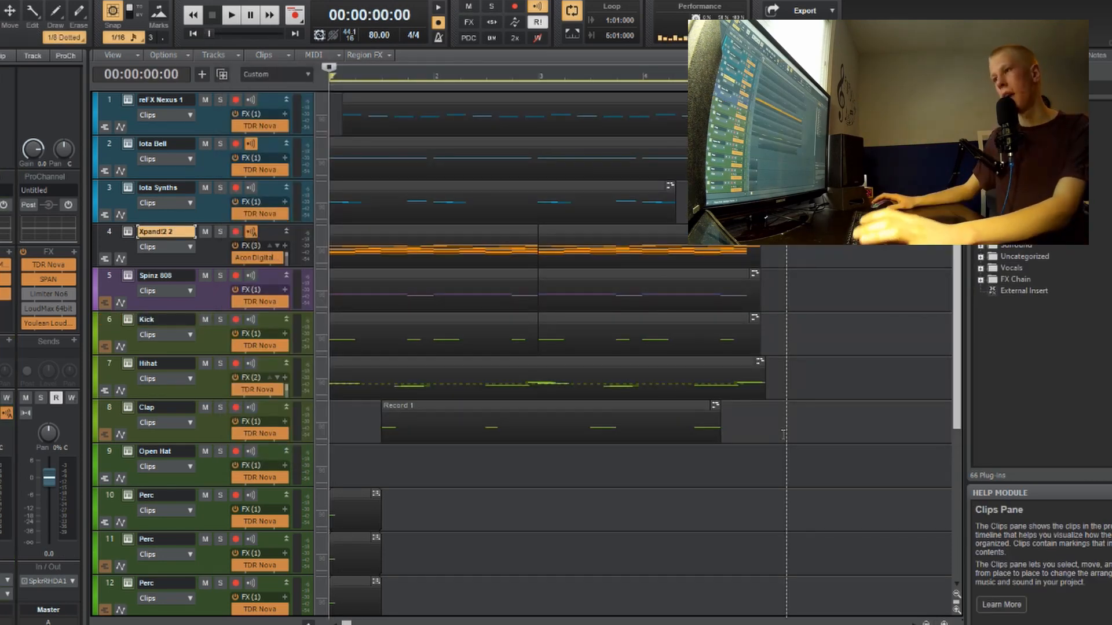
Play the beat through and delete the clips on the Kick, Hihat and Clap tracks
scroll(370, 434, down, 2)
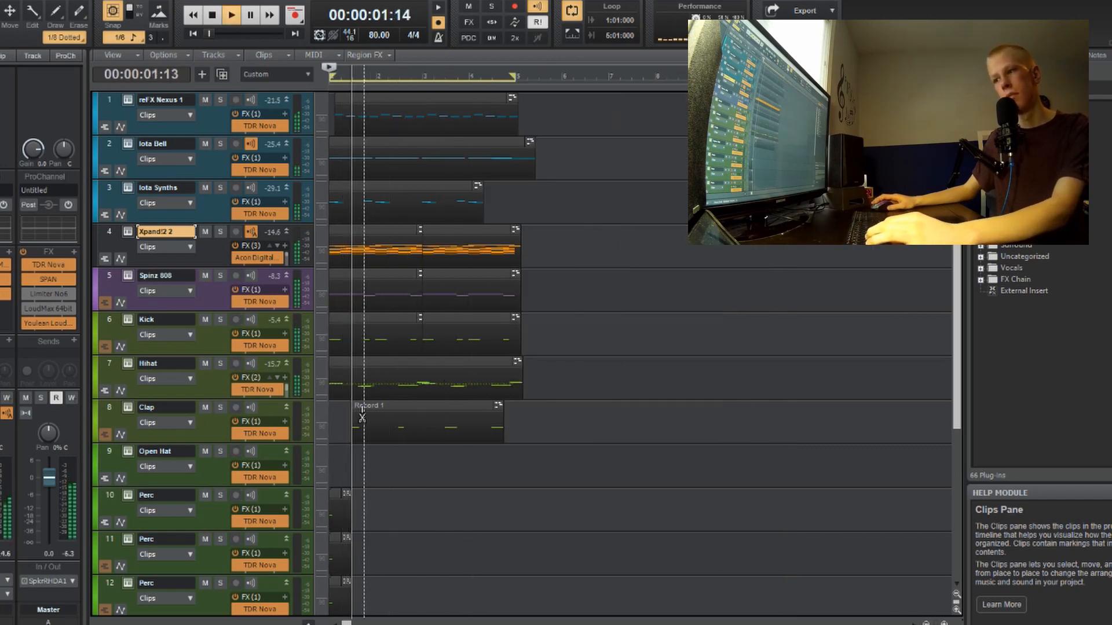
scroll(362, 417, up, 3)
scroll(526, 377, up, 1)
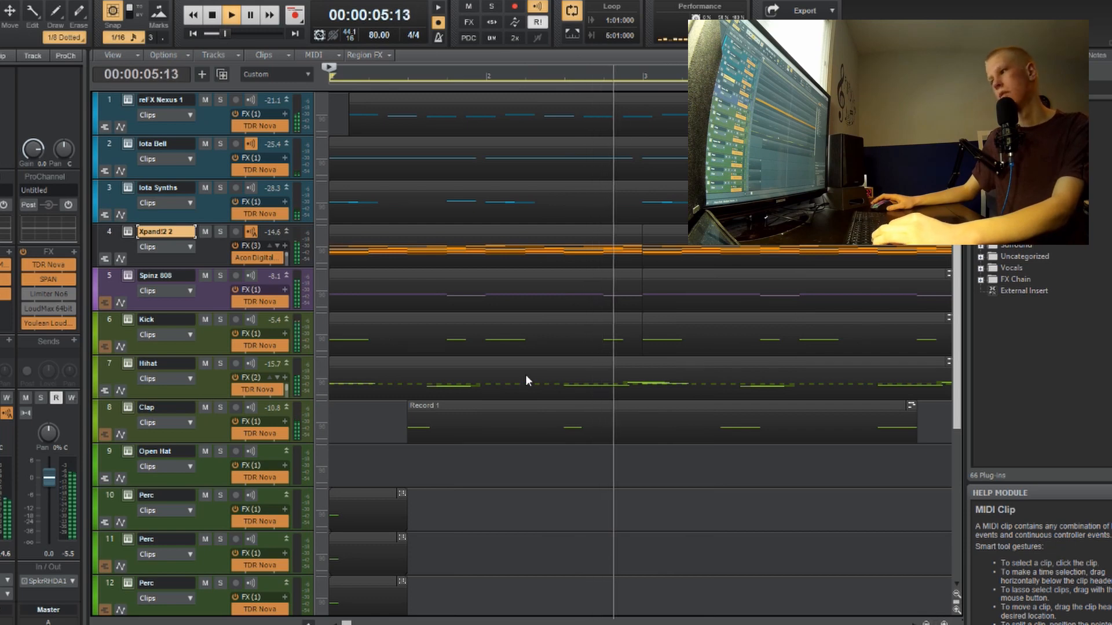
scroll(526, 378, down, 2)
scroll(545, 377, down, 1)
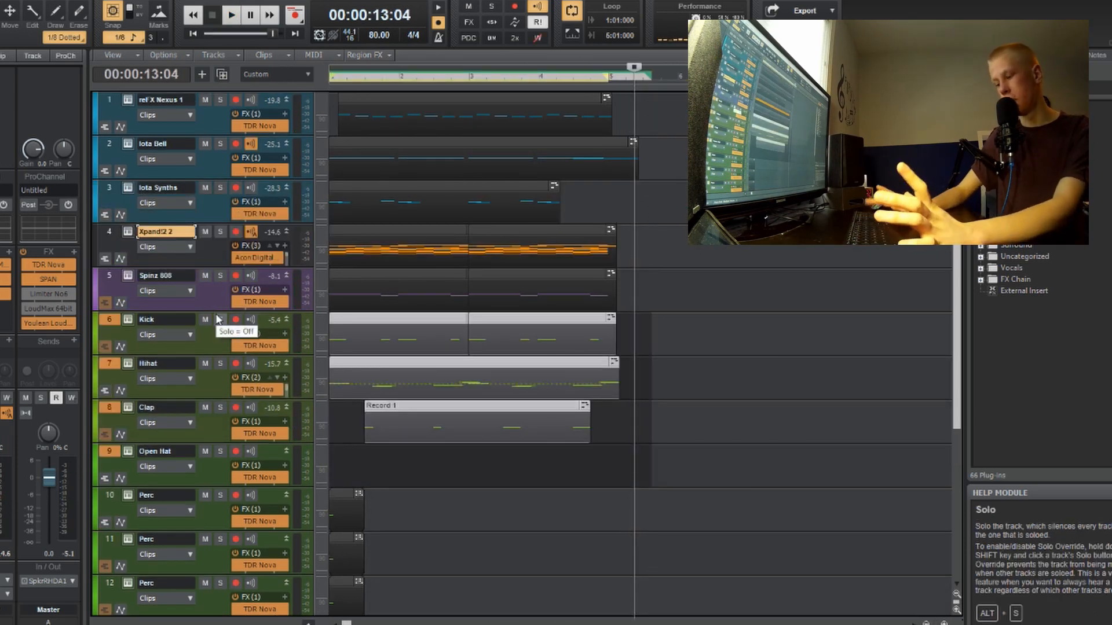
key(Delete)
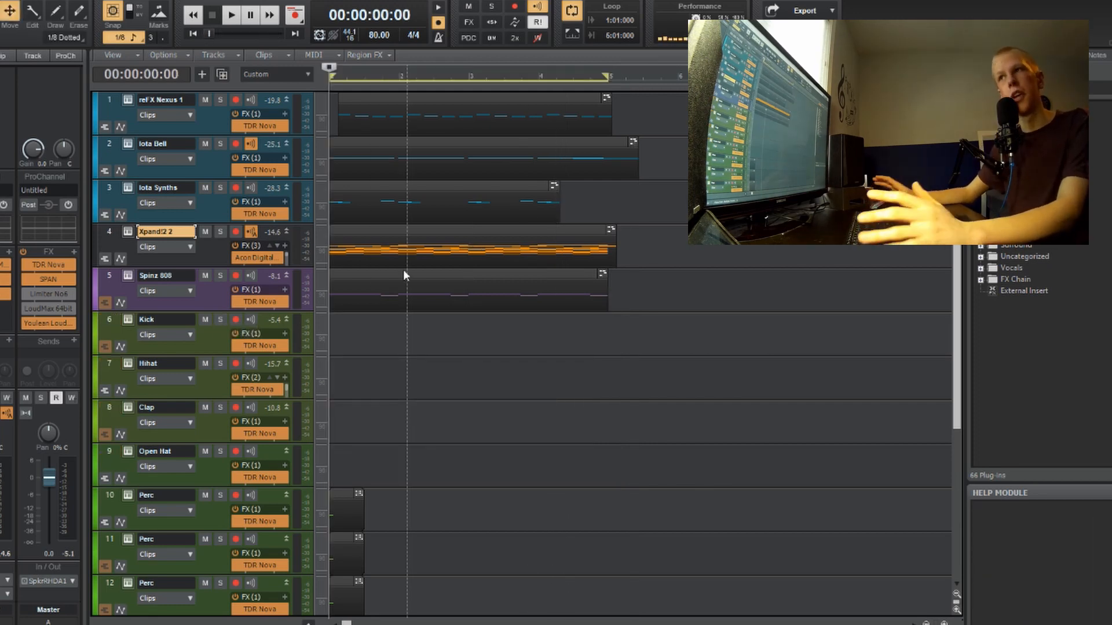
Copy the Spinz 808 clip onto the Kick track and move its higher notes down to C5 in the piano roll
click(403, 274)
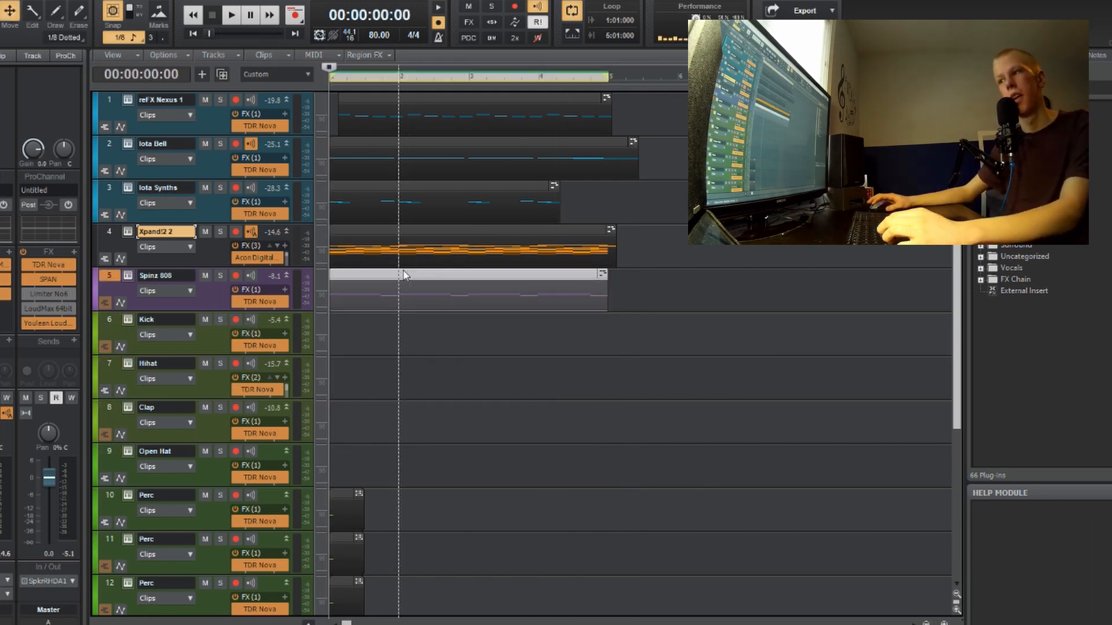
key(t)
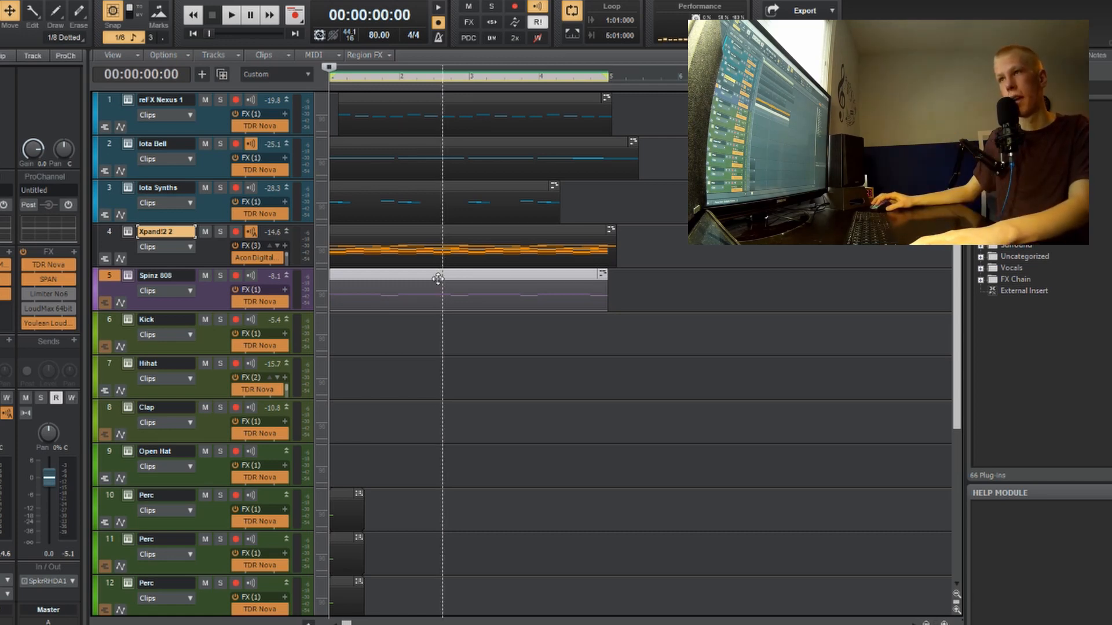
drag(435, 290, 419, 318)
double_click(419, 318)
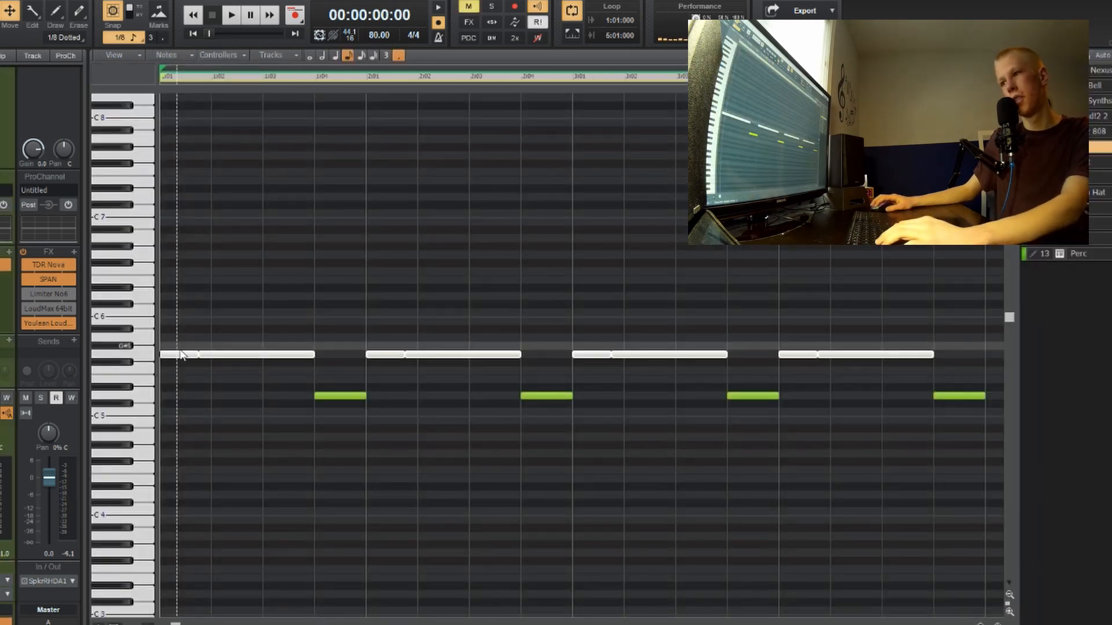
drag(178, 357, 179, 411)
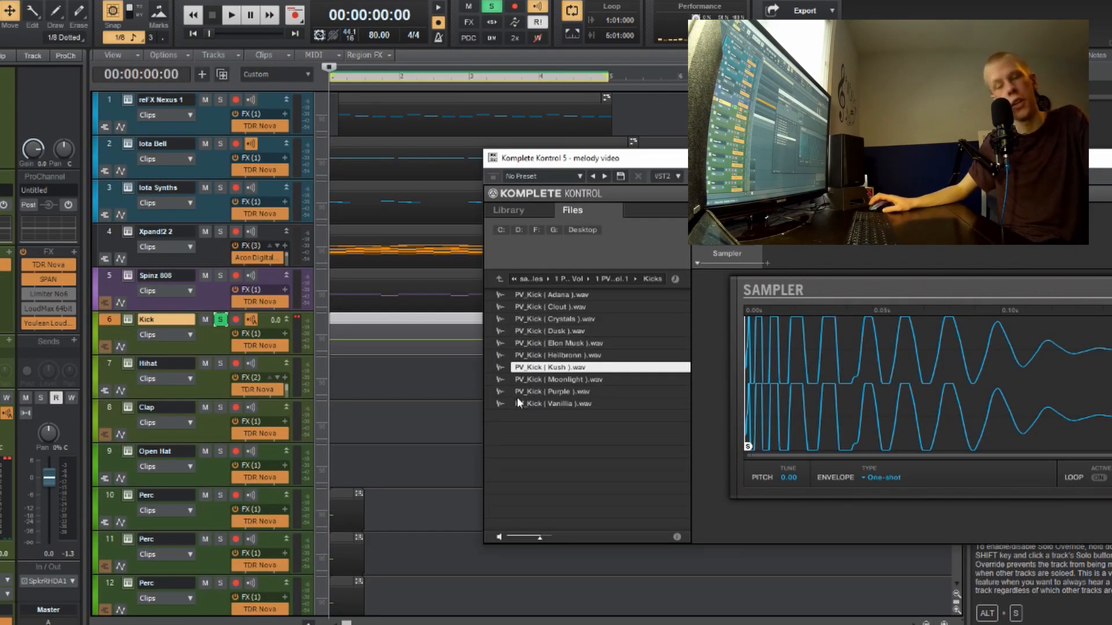
Try the PV_Kick Purple and Moonlight samples on the Kick track and play the kick with the 808
click(575, 392)
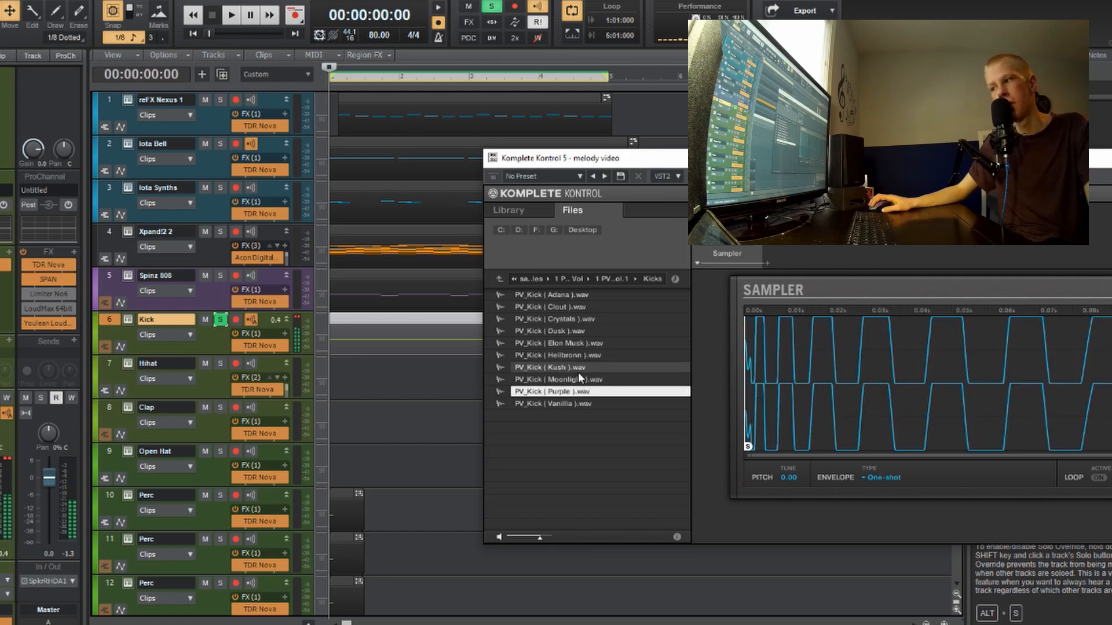
key(Up)
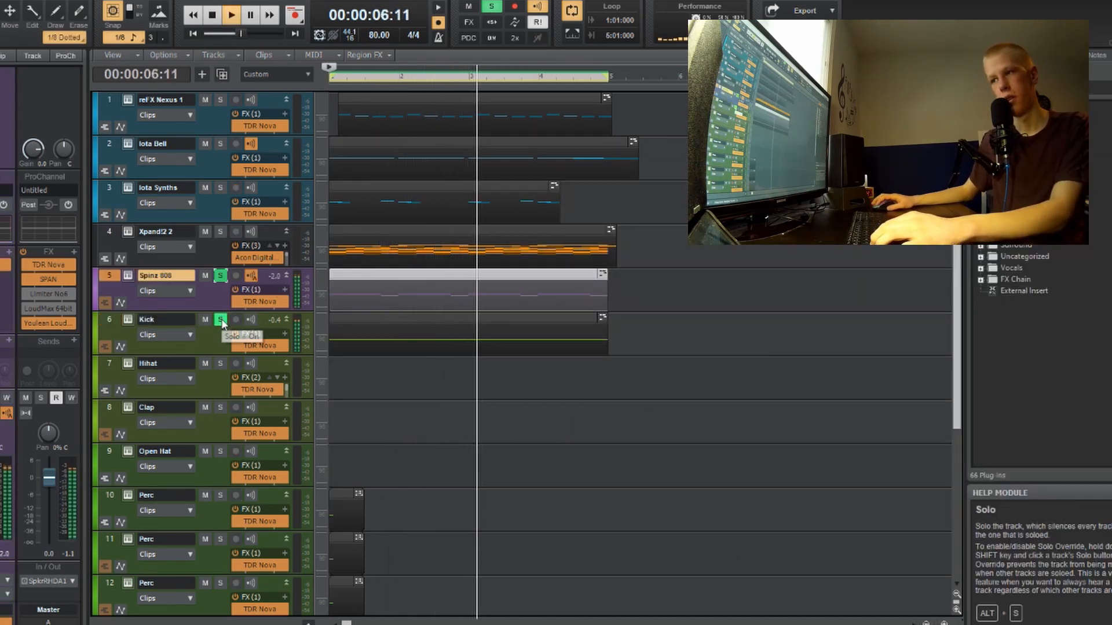
key(space)
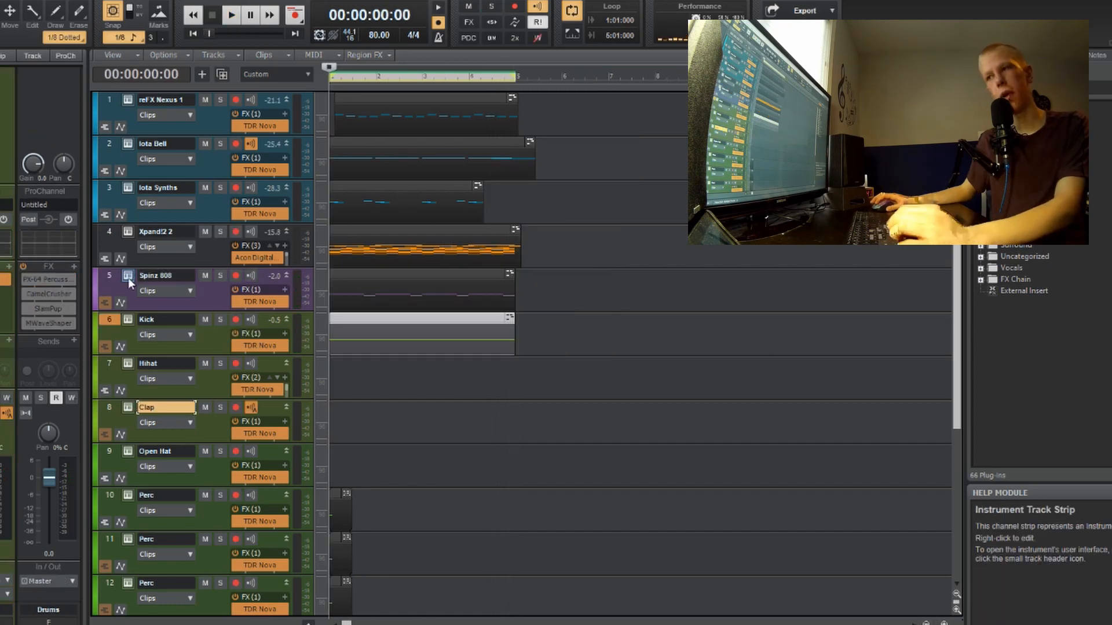
Open the Spinz 808 track's instrument and play the 808 soloed
click(127, 275)
drag(421, 237, 558, 123)
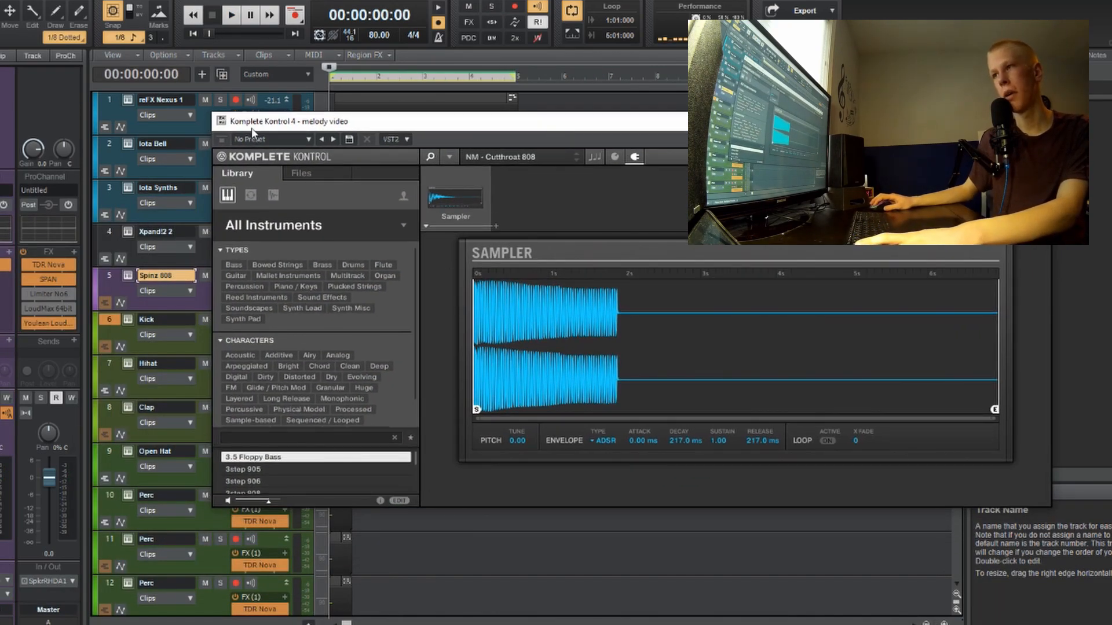
drag(251, 129, 395, 108)
click(220, 275)
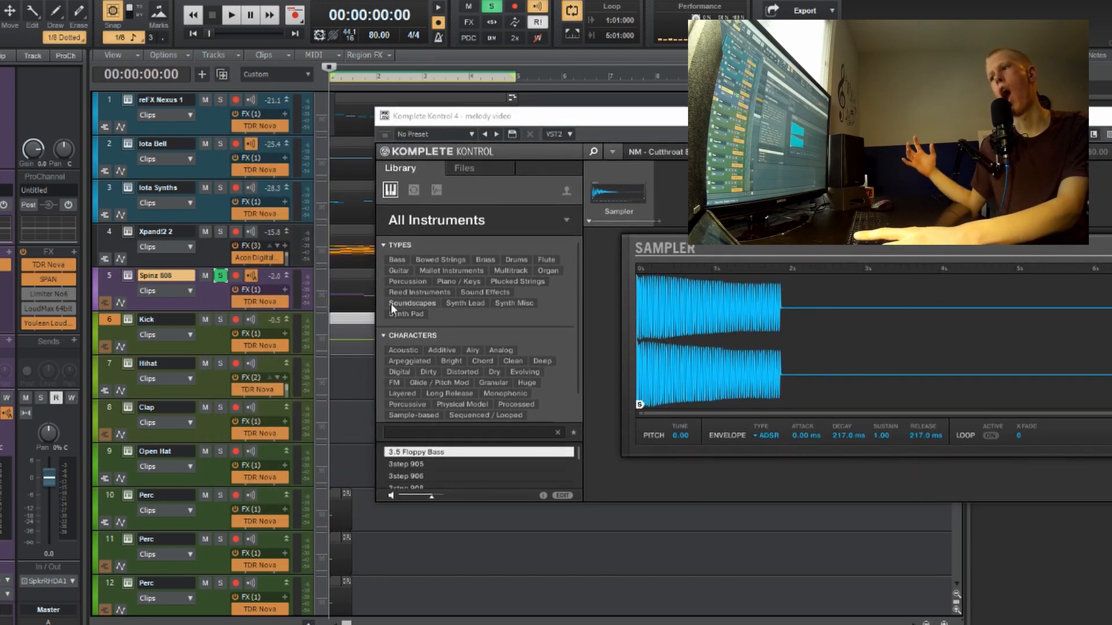
key(space)
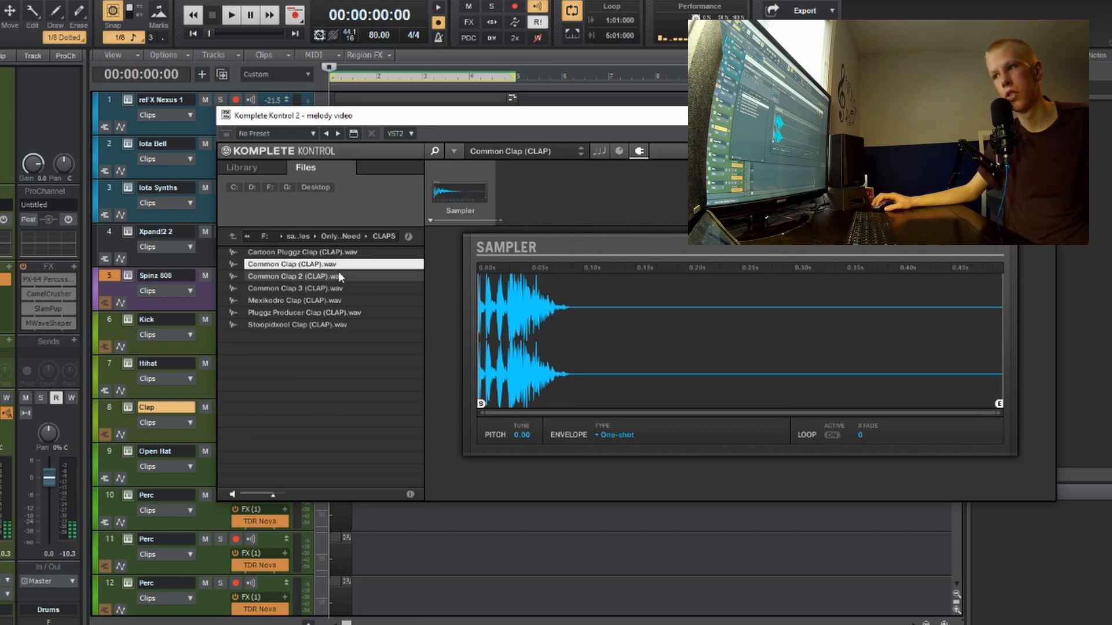
Audition the clap samples in the CLAPS folder and choose Common Clap 3 (CLAP).wav for the Clap track
double_click(332, 288)
click(330, 299)
click(330, 289)
double_click(337, 253)
double_click(322, 326)
click(332, 287)
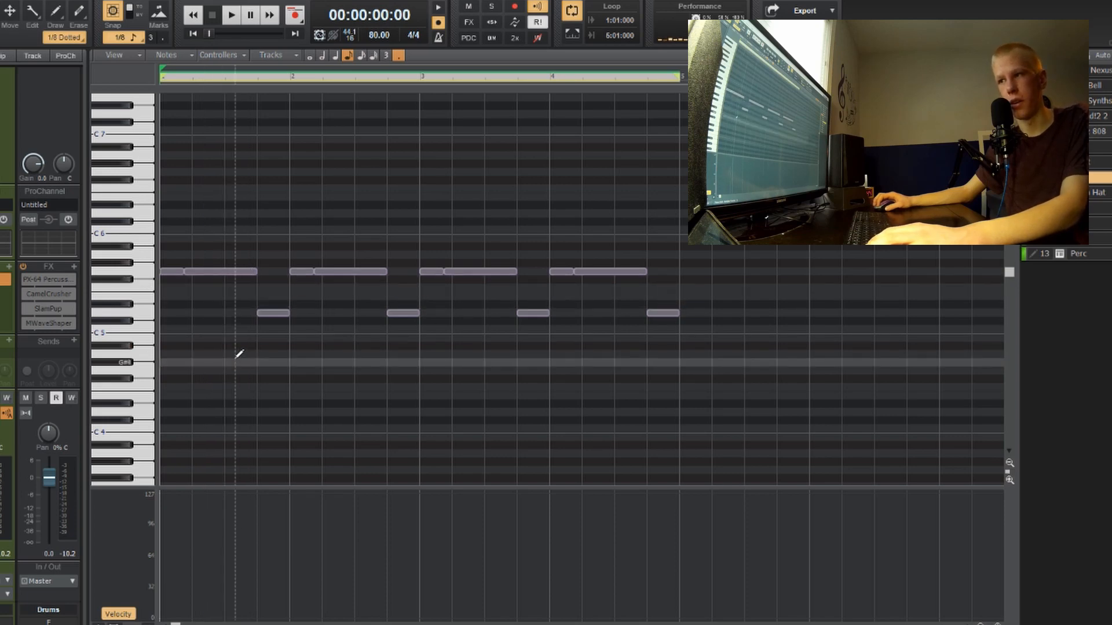
Draw a C5 clap note on the third beat of each of the four bars and play the beat
click(227, 330)
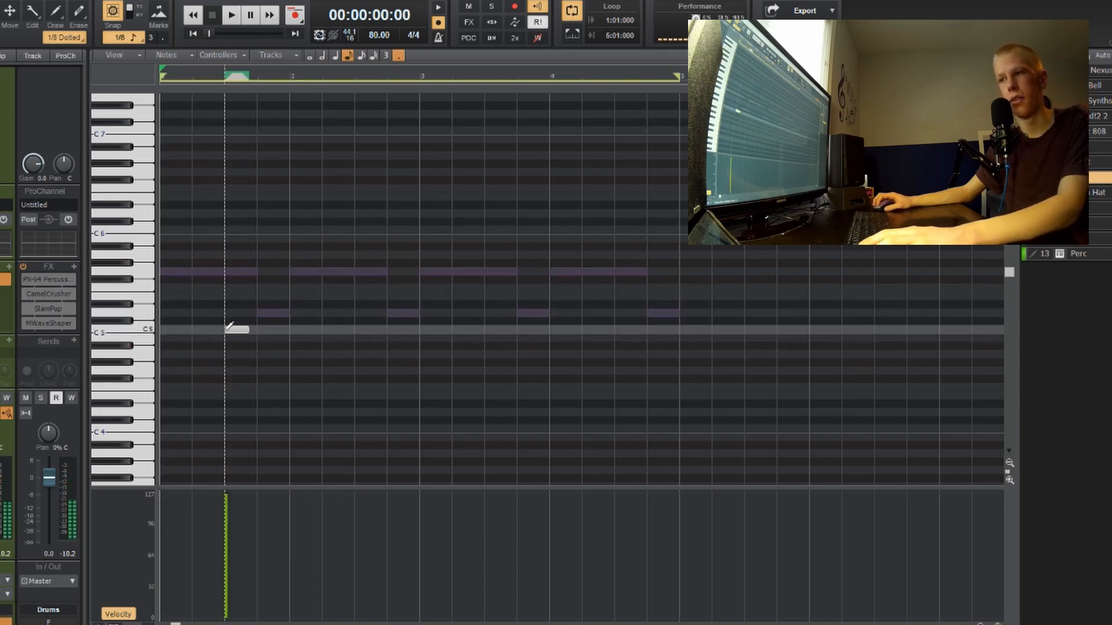
key(space)
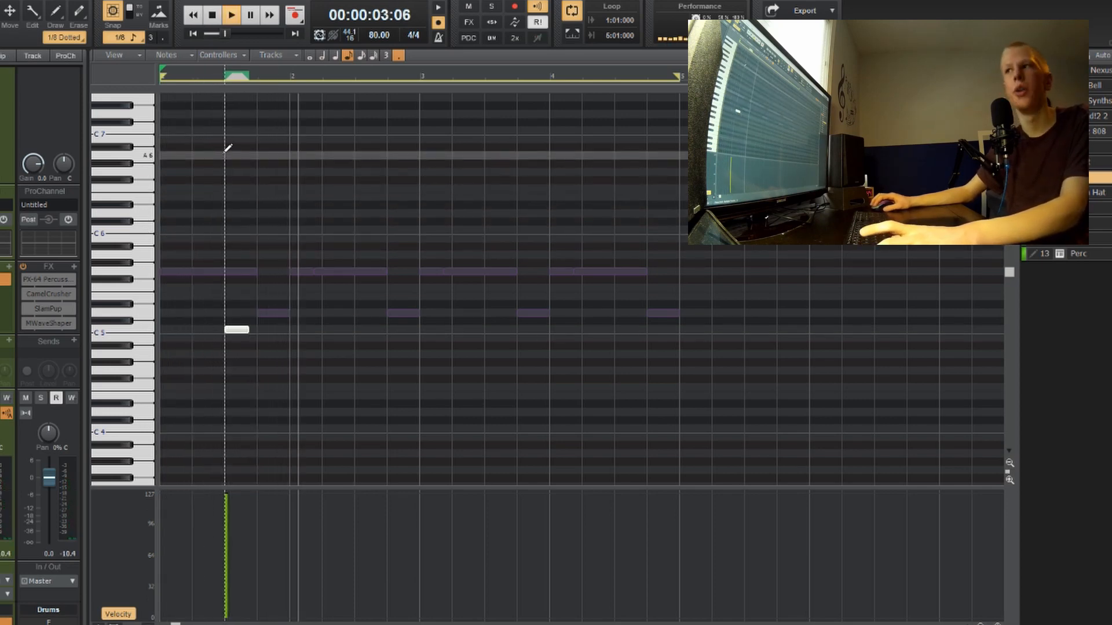
click(356, 321)
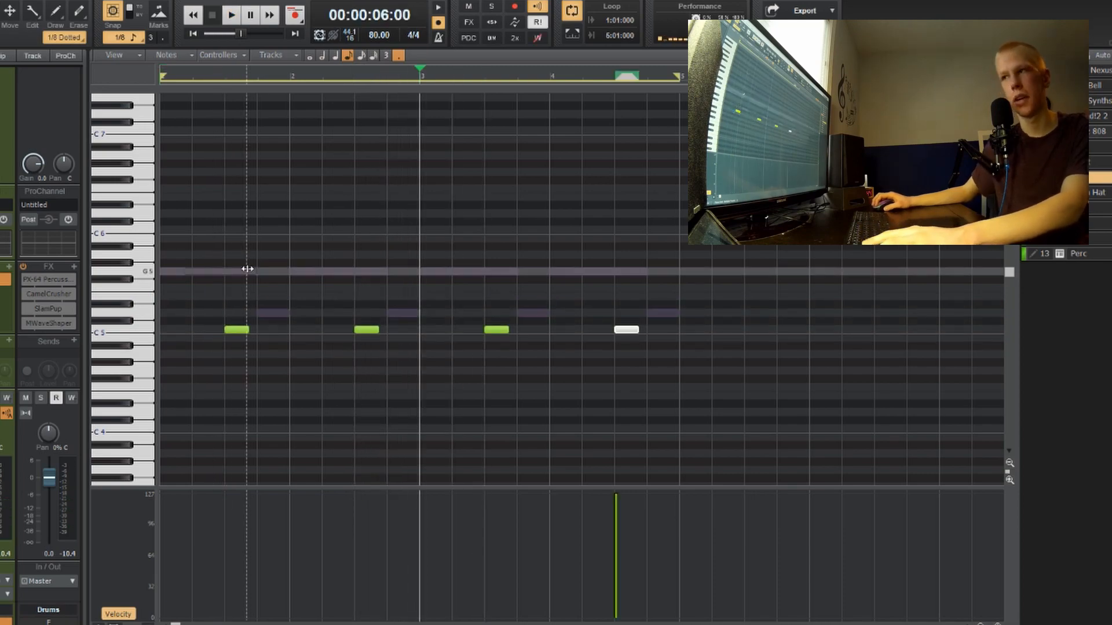
key(space)
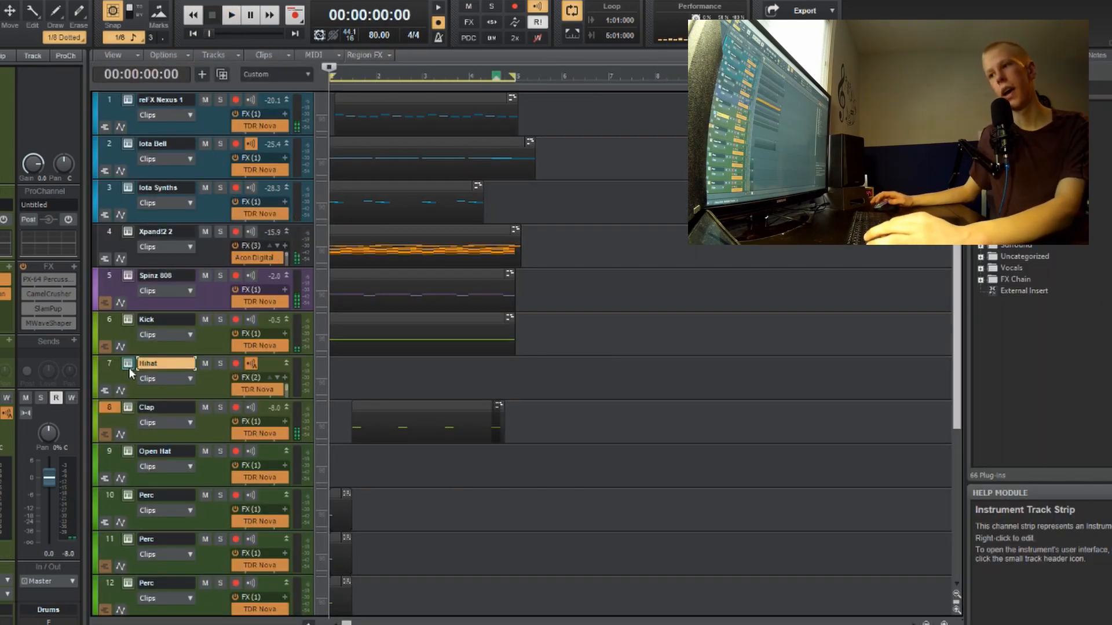
Check the Hihat track's instrument and open the step sequencer for that track
click(128, 366)
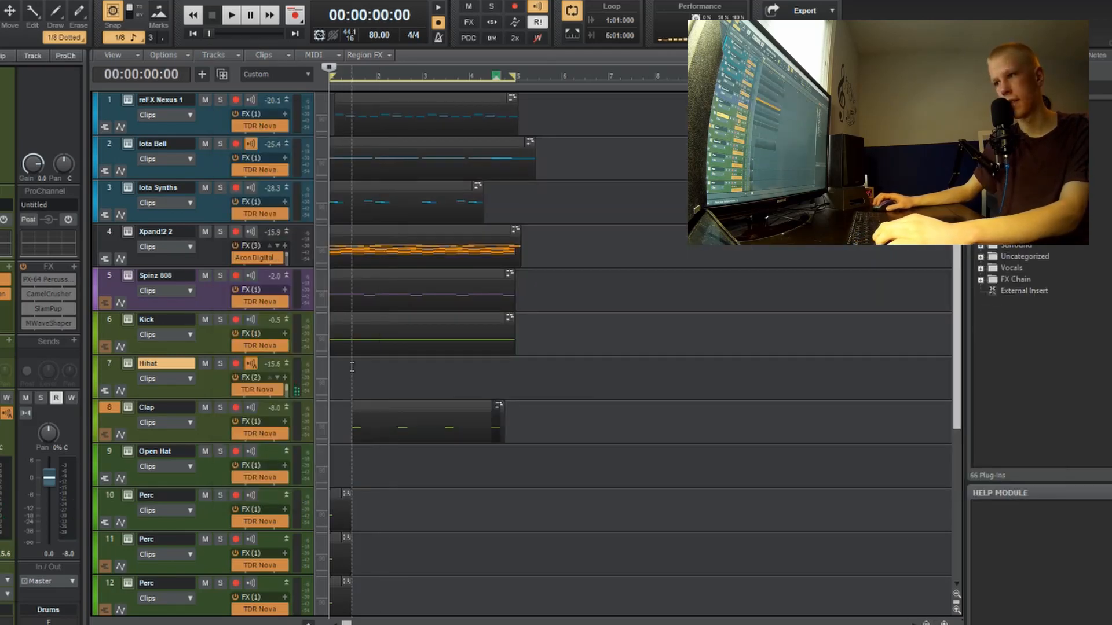
right_click(393, 373)
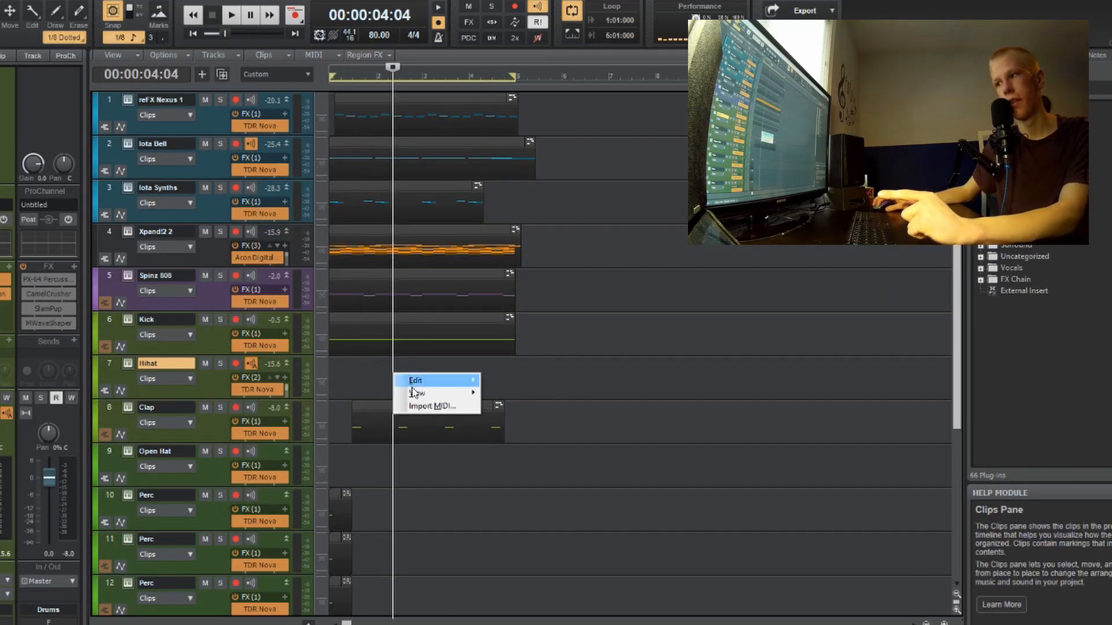
mouse_move(417, 391)
click(503, 405)
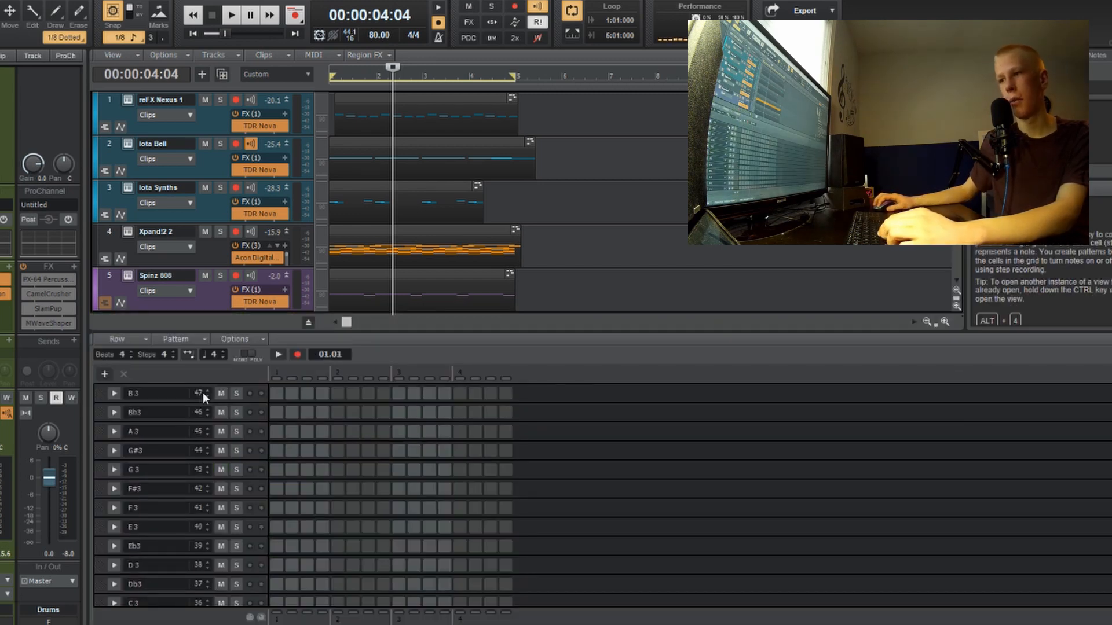
Set the first sequencer row to note 60 and the pattern to 8 beats with 8 steps per beat
double_click(198, 394)
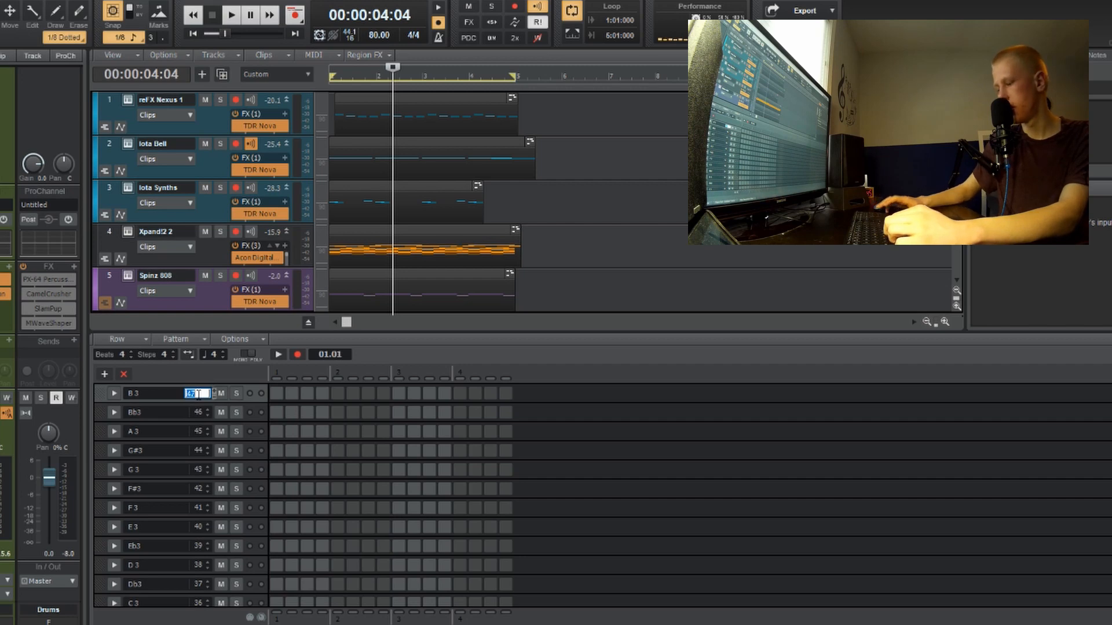
click(132, 353)
click(131, 352)
click(131, 352)
click(131, 352)
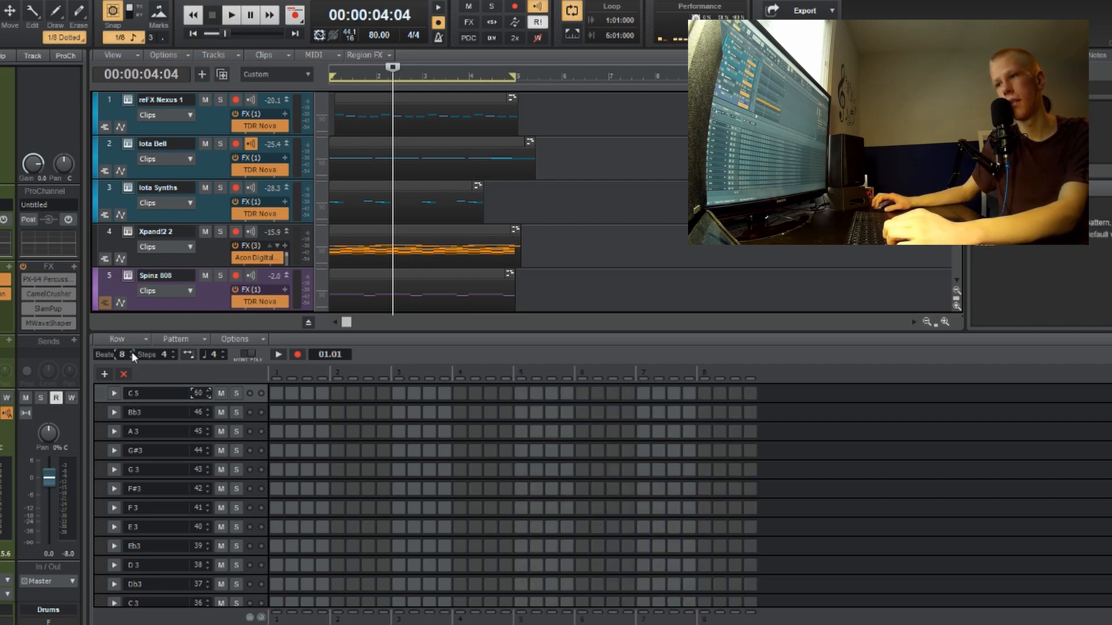
click(173, 352)
click(174, 352)
click(174, 352)
click(173, 352)
Fill every 2nd step of the C5 row and start playback
right_click(254, 391)
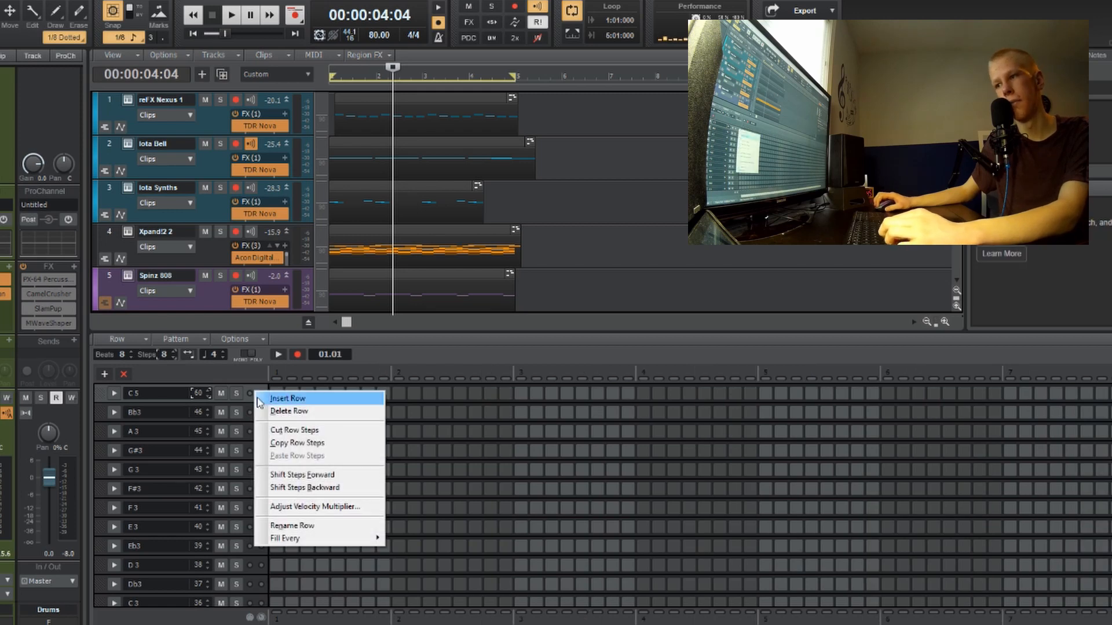
mouse_move(305, 539)
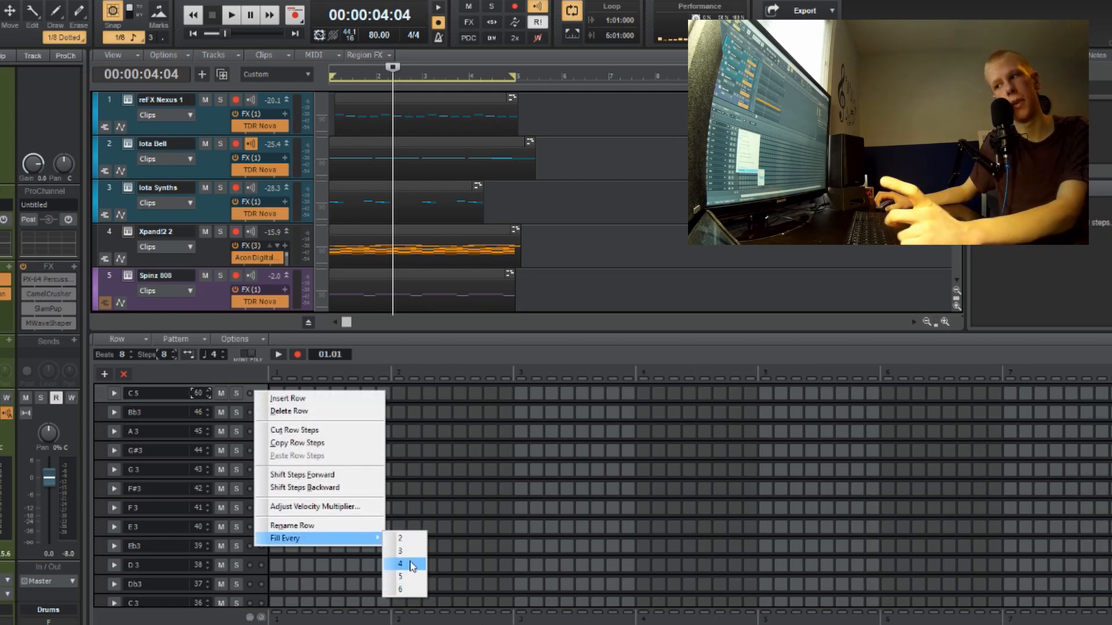
click(416, 543)
key(space)
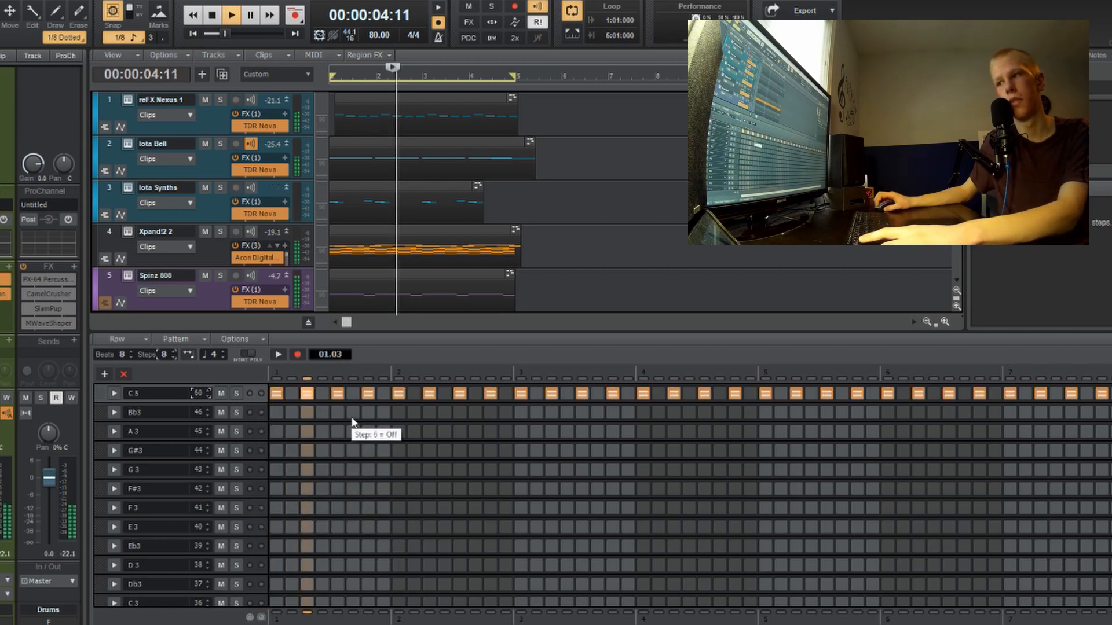
Move the hi-hat pattern clip to the start of the Hihat track and play the song from the beginning
scroll(437, 218, down, 5)
scroll(437, 218, up, 3)
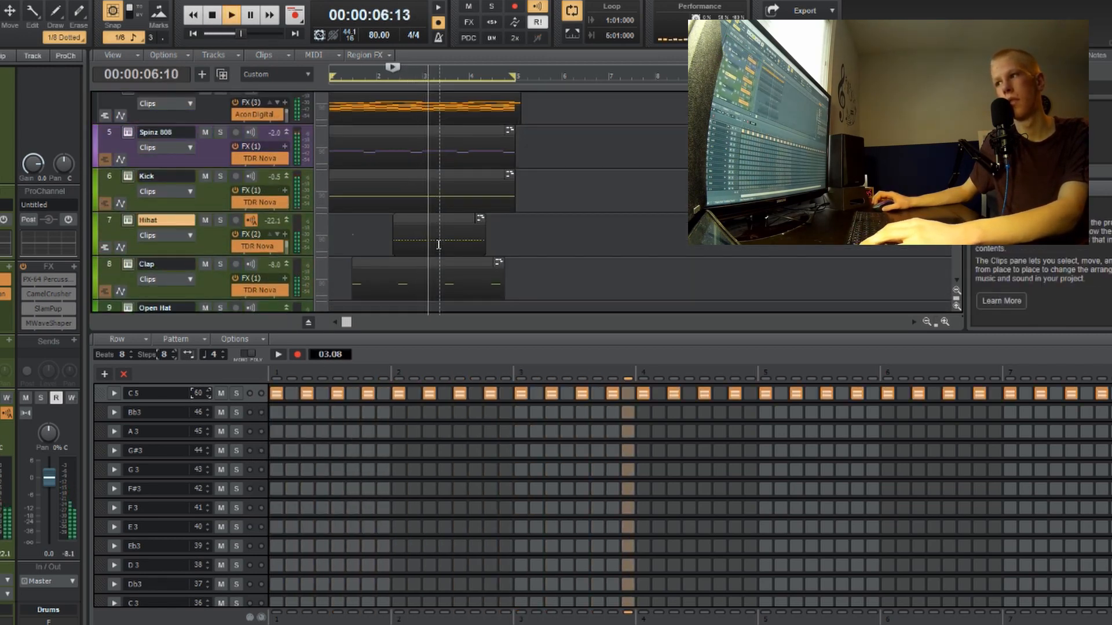
key(space)
click(412, 224)
drag(412, 224, 355, 225)
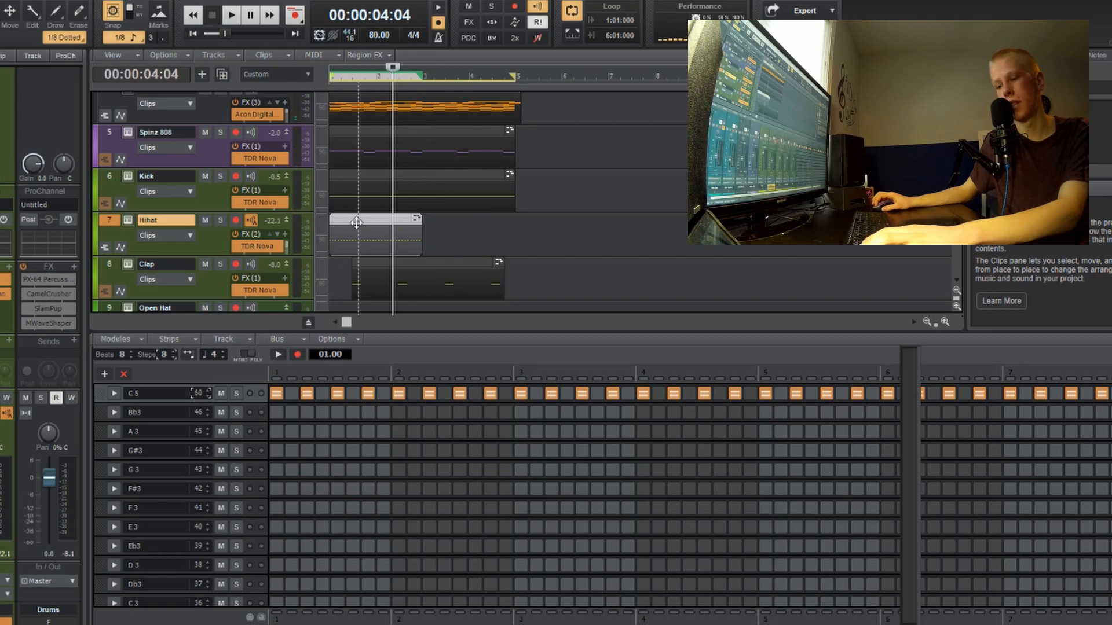
key(w)
key(space)
Open the hi-hat clip's pattern in the step sequencer and listen to it with the beat
double_click(370, 236)
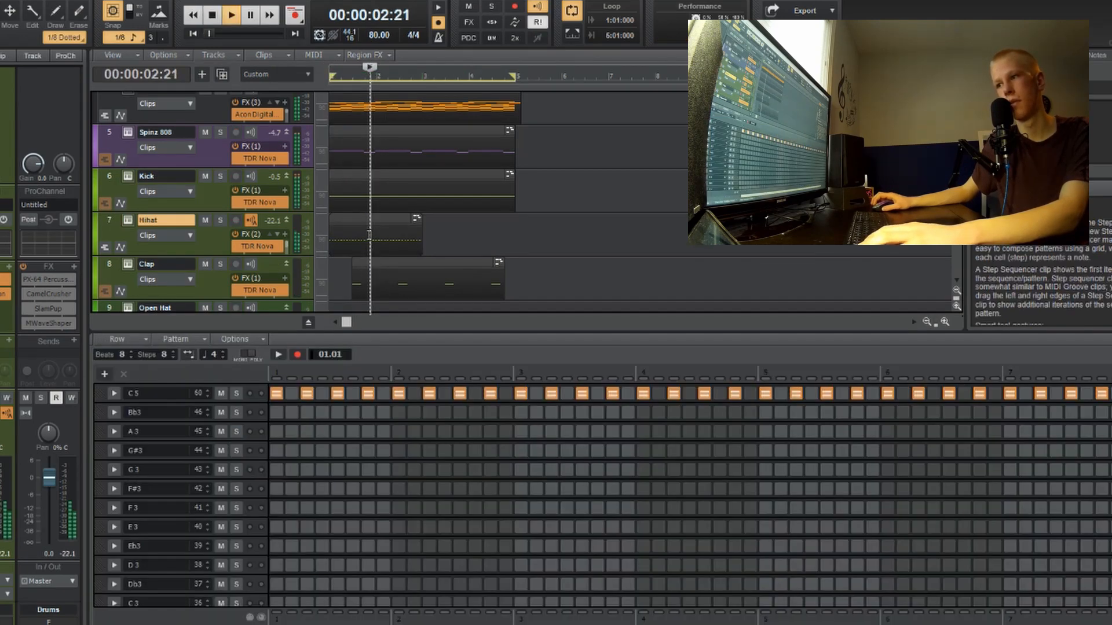
key(space)
key(space)
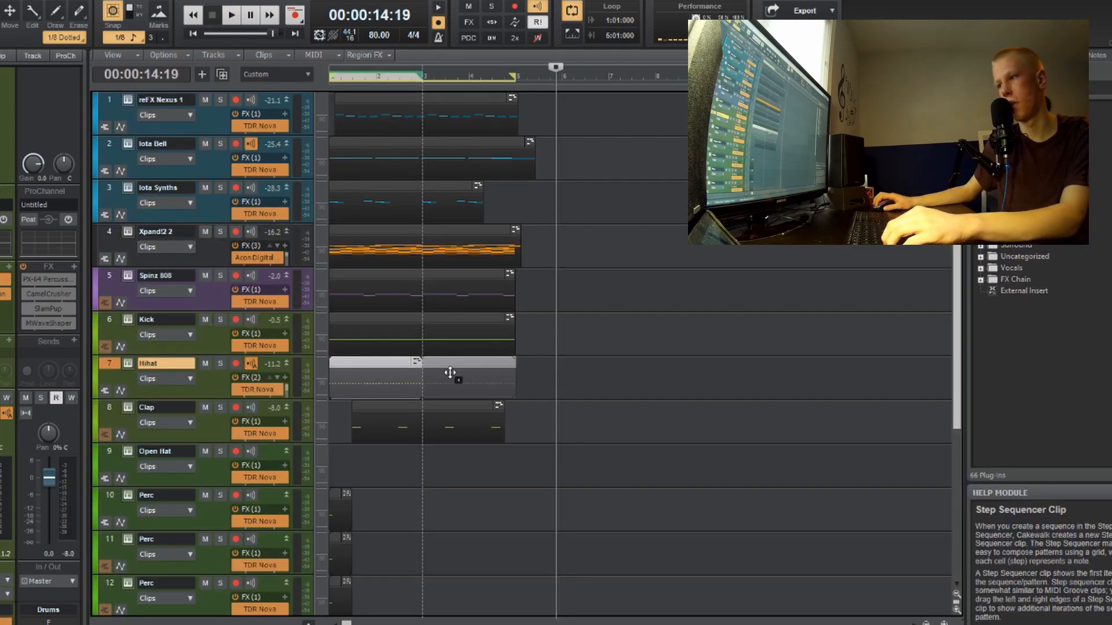
Duplicate the hi-hat clip across bars 3 and 4 and bounce both Hihat clips into one
click(424, 365)
key(ctrl+Right)
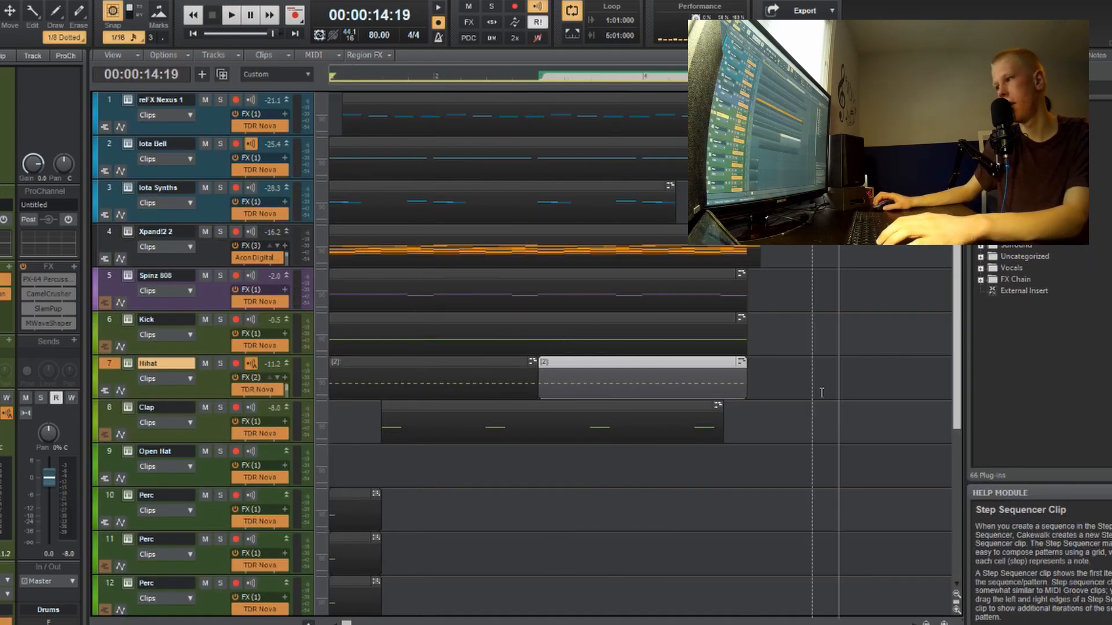
click(774, 382)
drag(799, 379, 330, 383)
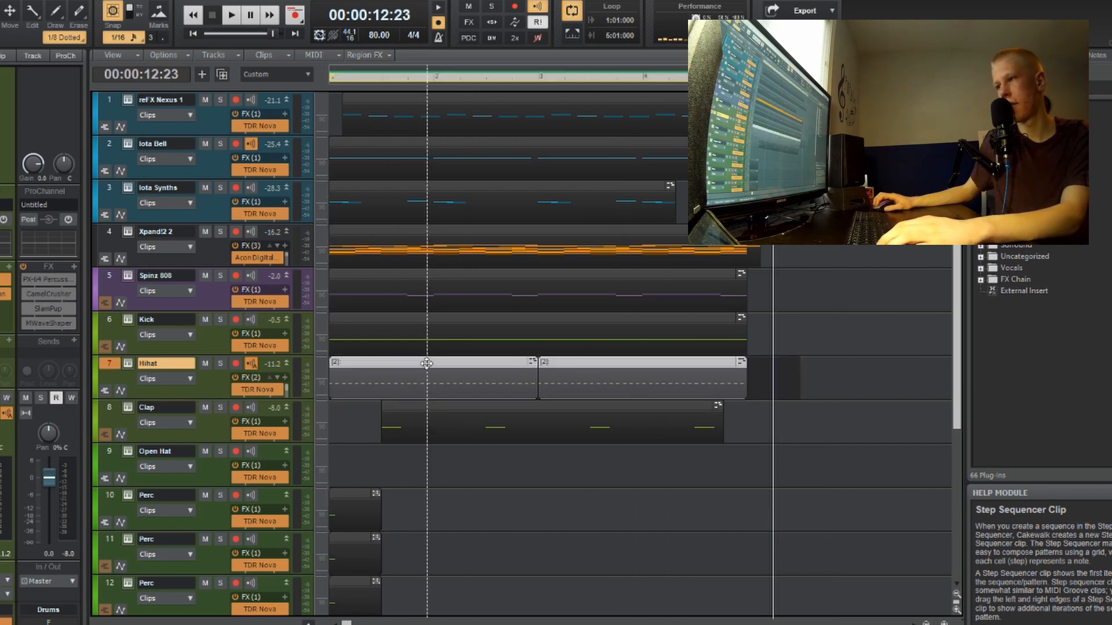
right_click(427, 363)
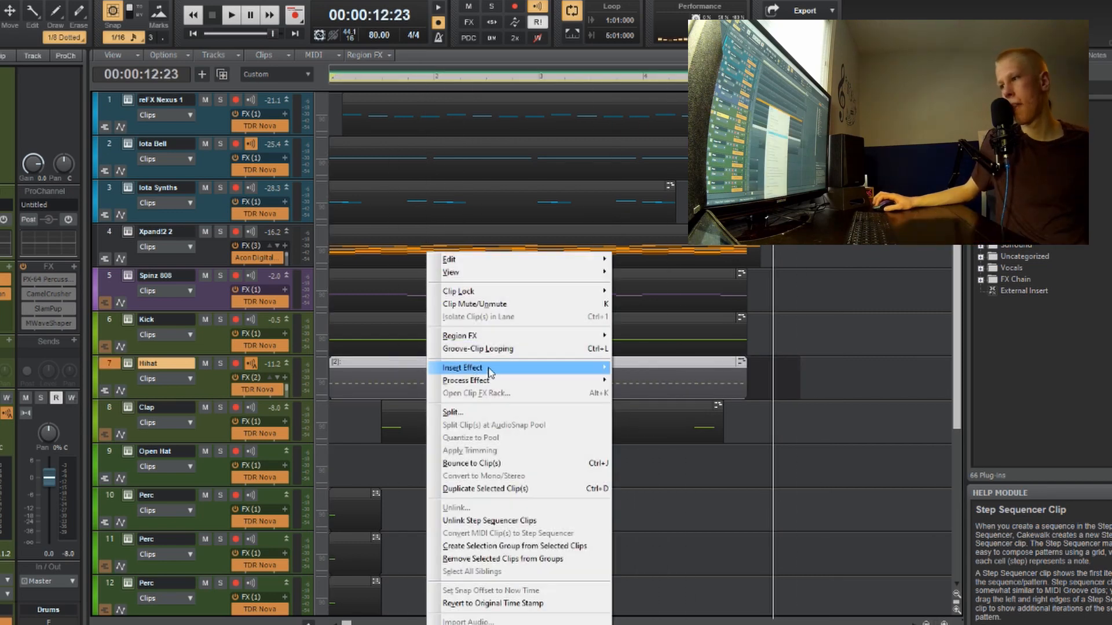
click(492, 463)
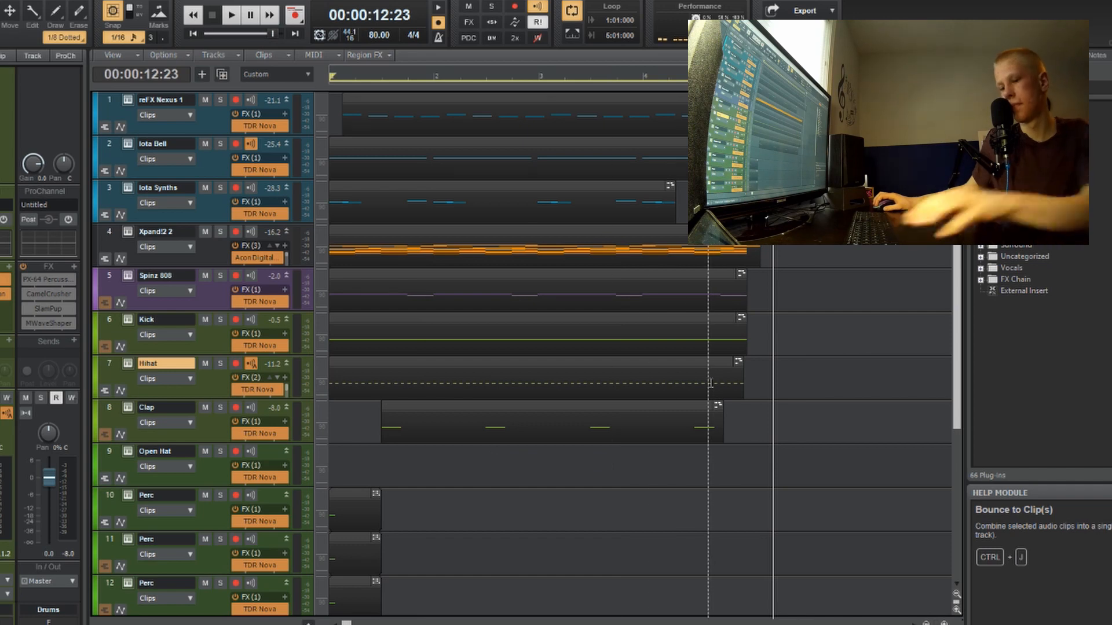
Play the song from the start, open the bounced hi-hat clip in the piano roll and stop playback
key(w)
key(space)
double_click(450, 364)
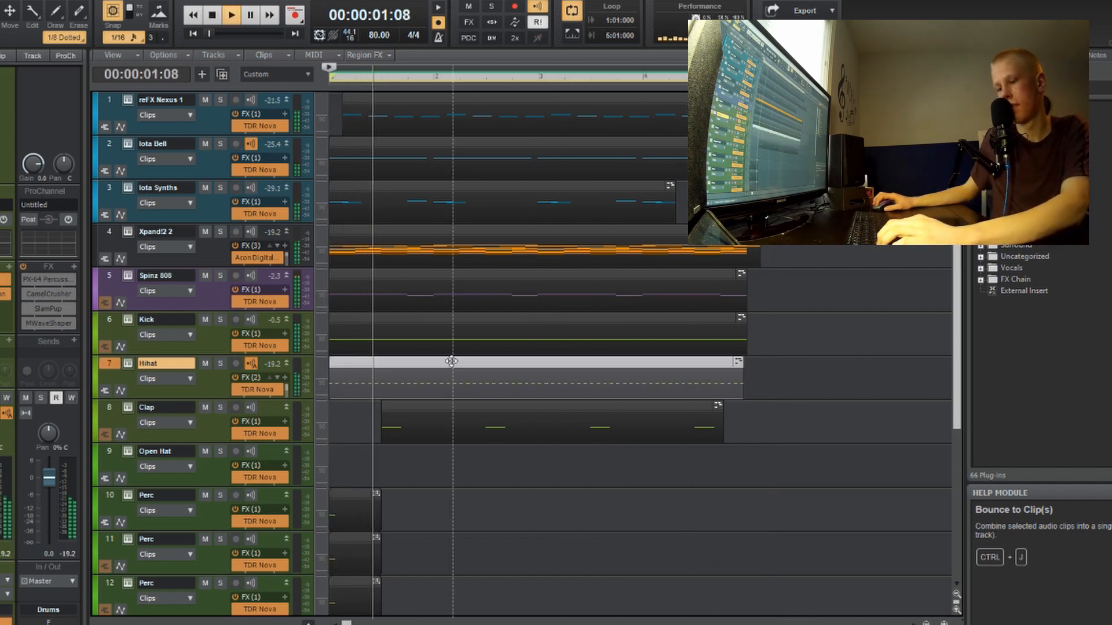
scroll(248, 182, up, 3)
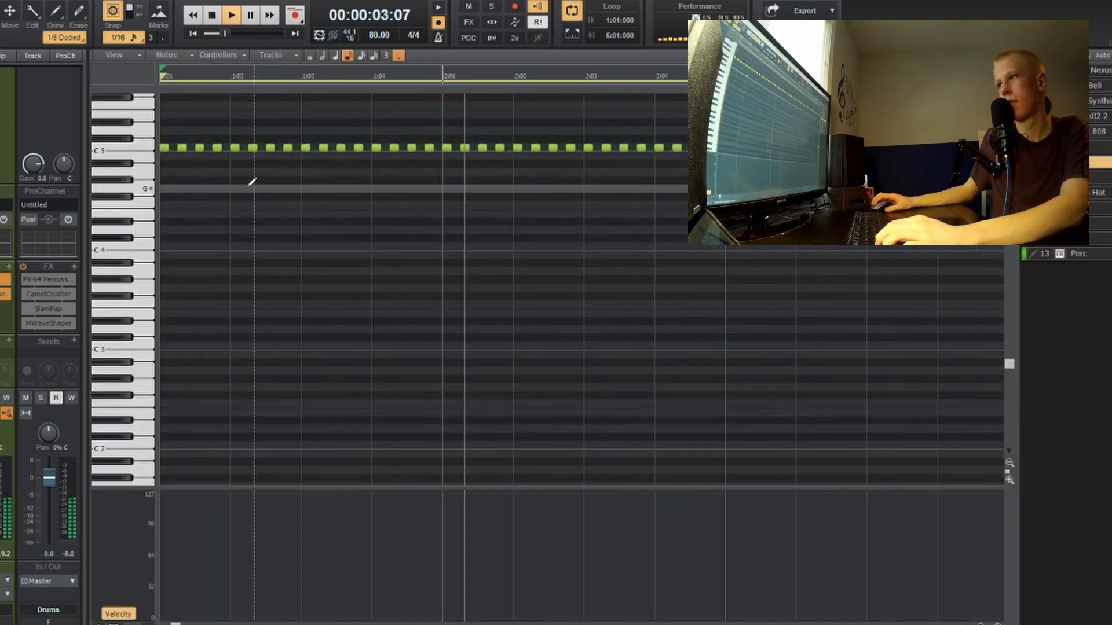
key(space)
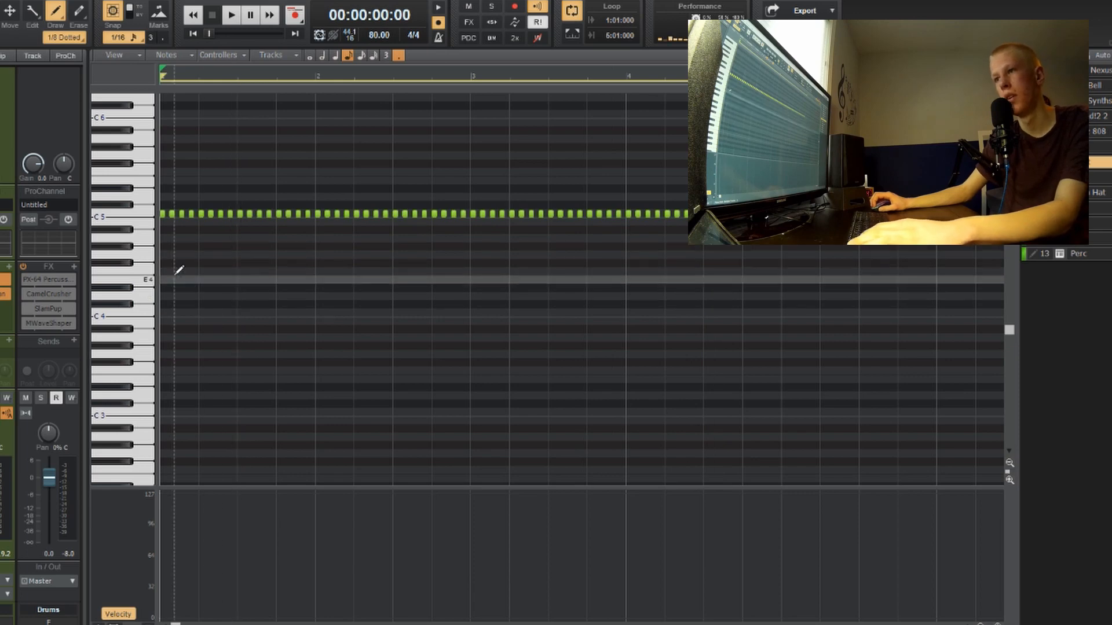
Draw a G4 note at the start of bar 1 in the hi-hat clip and play it back
click(166, 255)
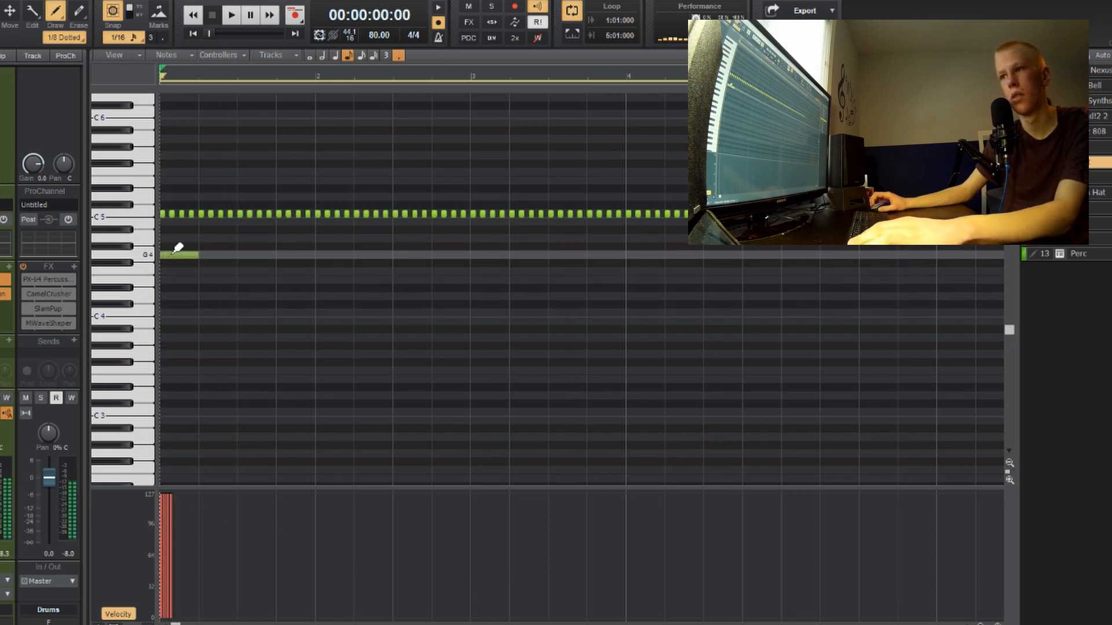
key(space)
scroll(178, 253, up, 3)
key(space)
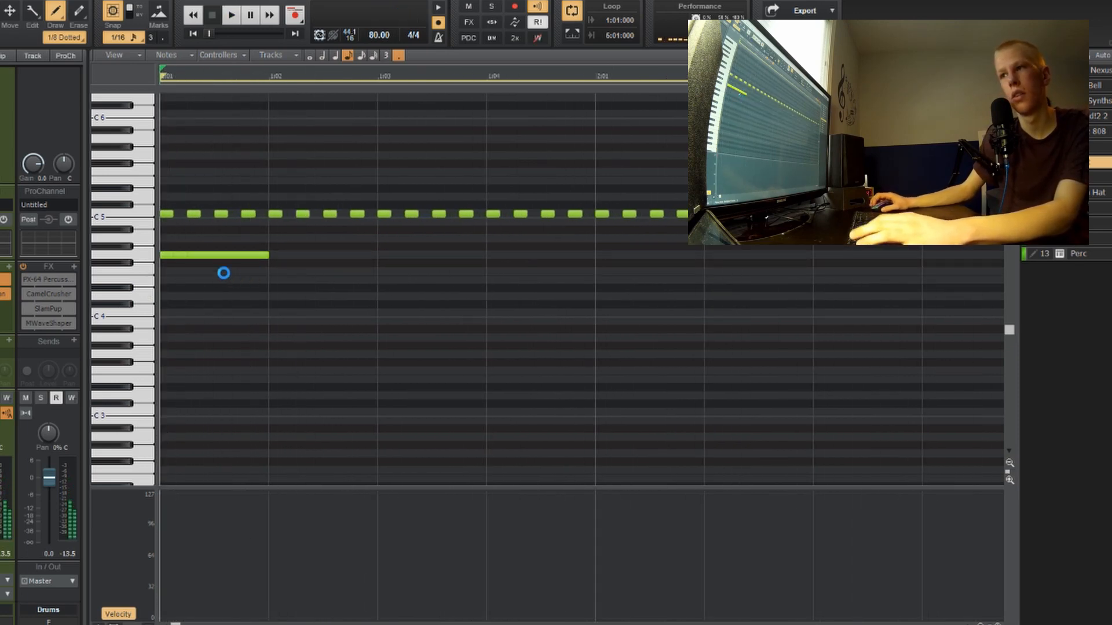
key(space)
key(space)
Draw overlapping Bb3 and G#3 hi-hat notes from beat 3 of bar 1 and listen to the clip
mouse_move(379, 327)
mouse_down()
mouse_move(403, 320)
mouse_move(433, 344)
mouse_up()
drag(450, 340, 462, 355)
key(space)
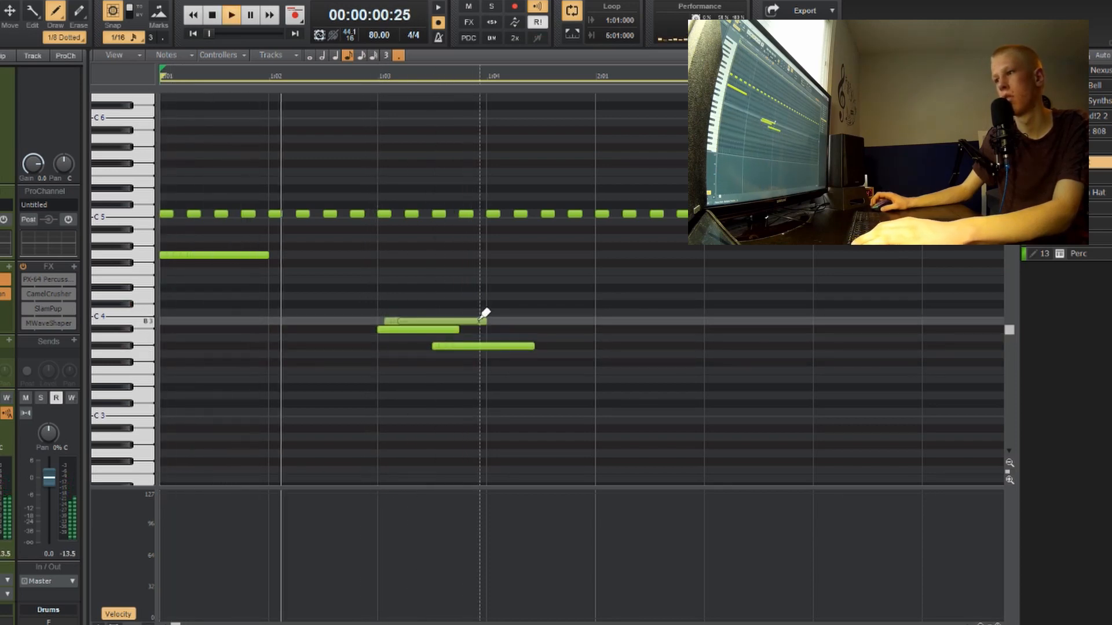
key(space)
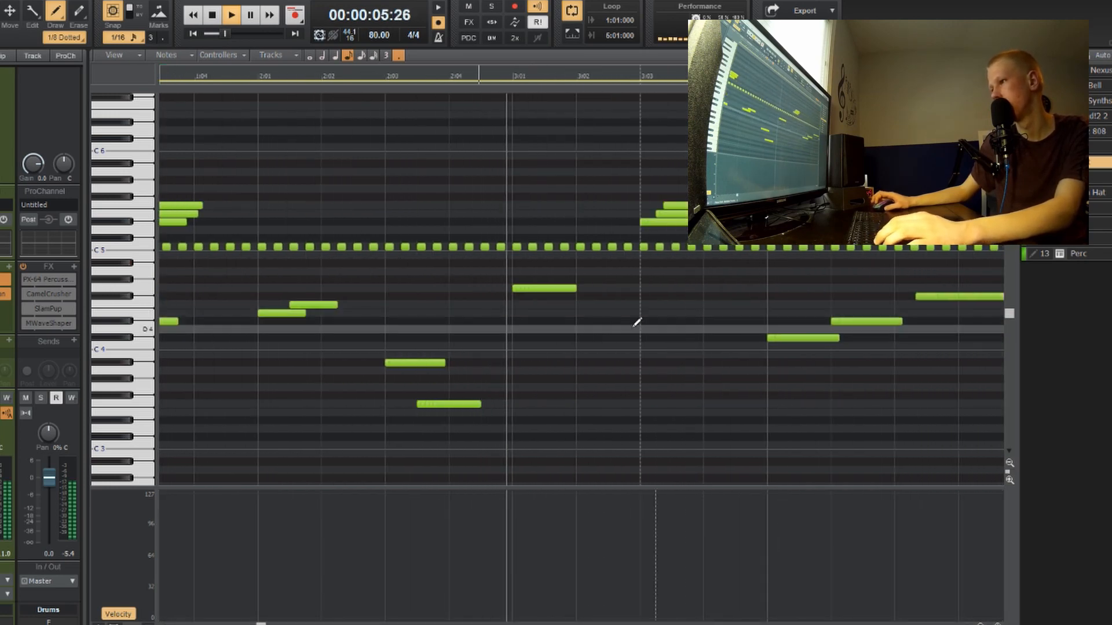
Add short overlapping D4 and E4 hi-hat notes around beat 3 of bar 3 during playback
click(612, 329)
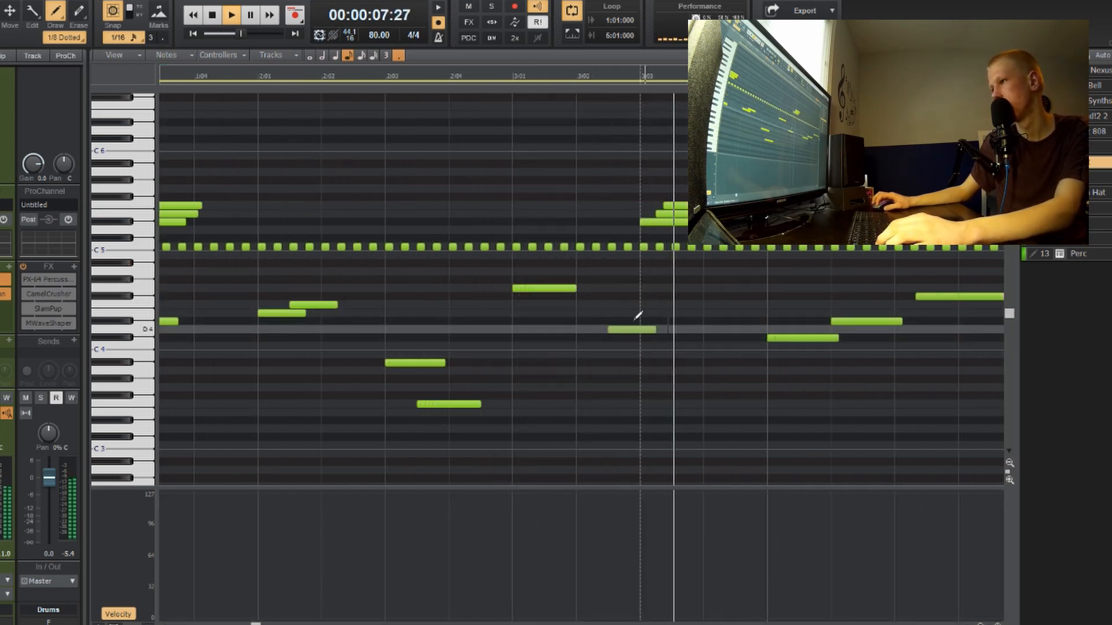
click(634, 315)
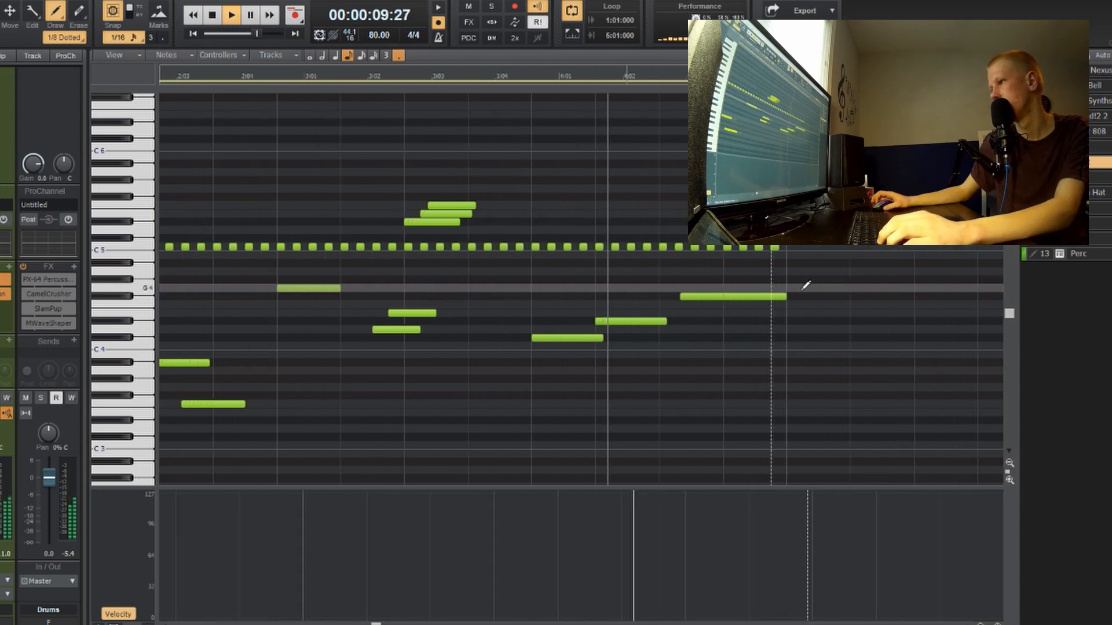
scroll(627, 285, down, 1)
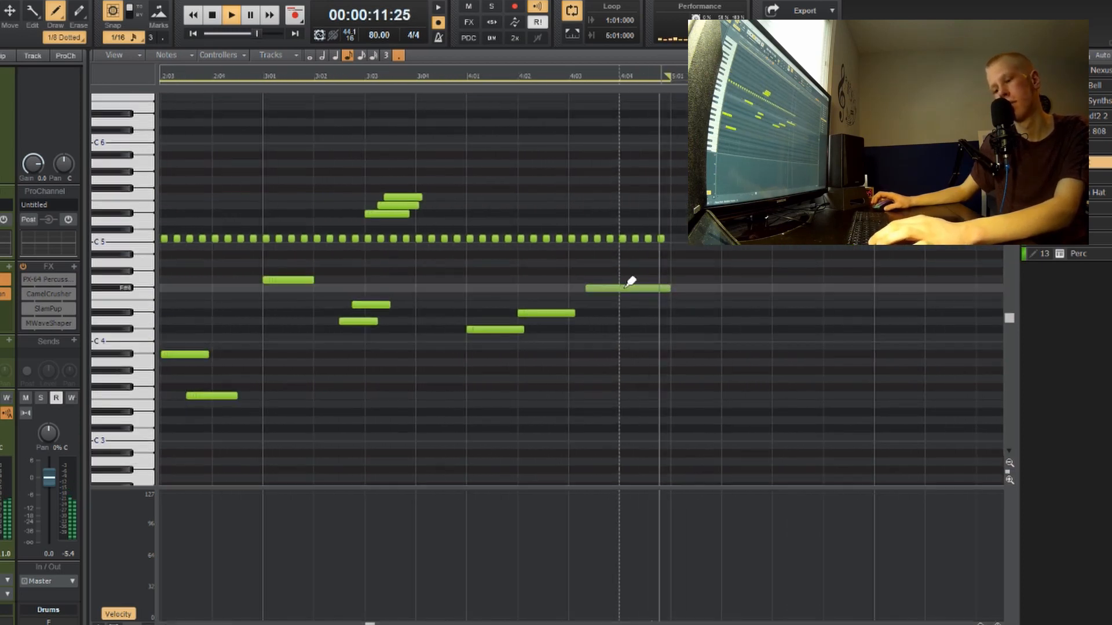
Close the piano roll and lower the MSpectralPan dry/wet amount on the soloed Hihat track, ending playback
key(d)
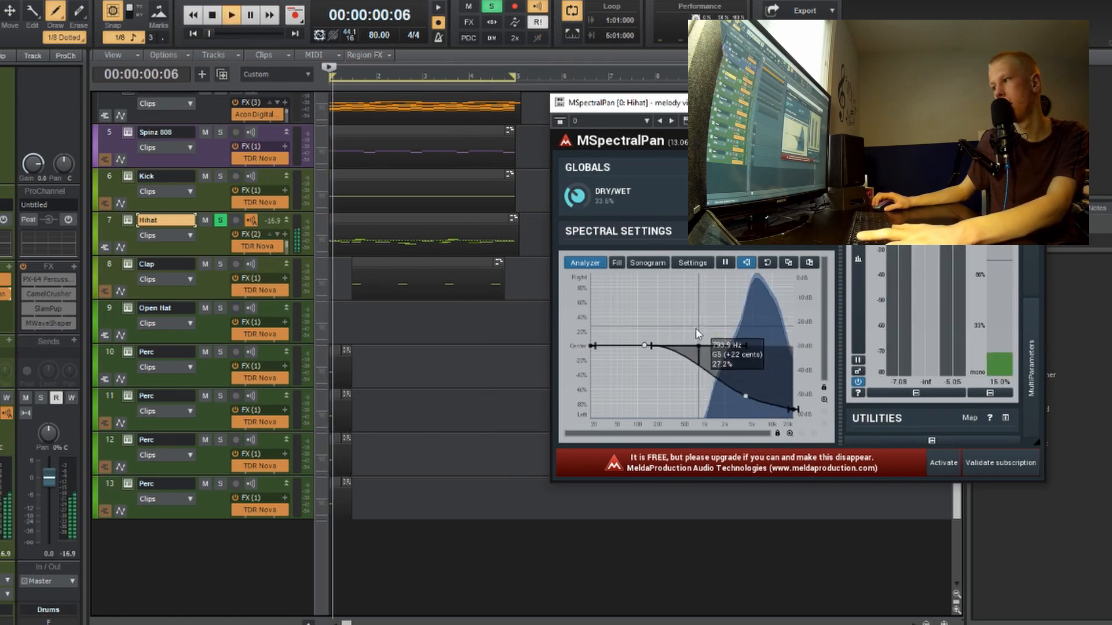
mouse_move(578, 196)
mouse_down()
mouse_move(578, 128)
mouse_move(578, 210)
mouse_up()
key(space)
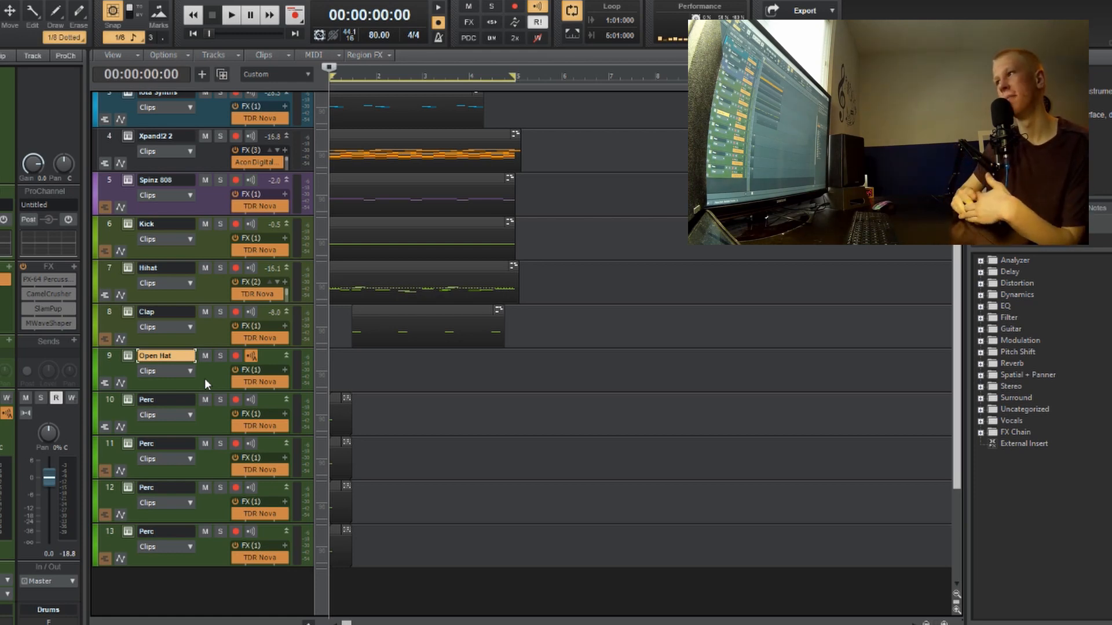
Place the MB Open Hat (OPEN HAT).wav sample at the song start on a new audio track and play it with the beat
drag(633, 264, 644, 323)
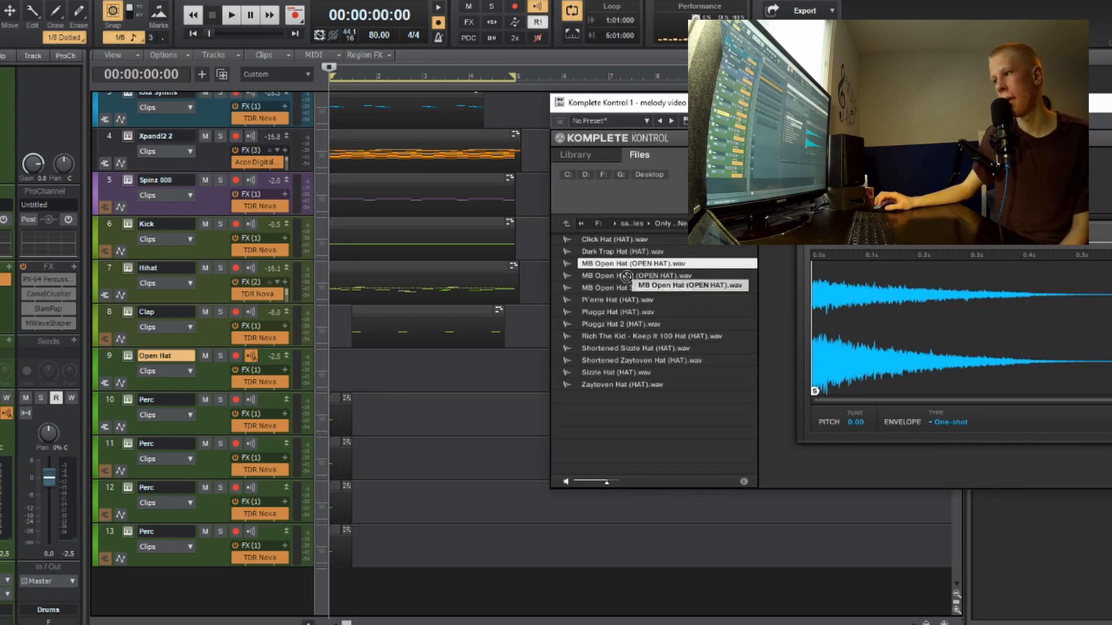
drag(626, 276, 335, 586)
key(space)
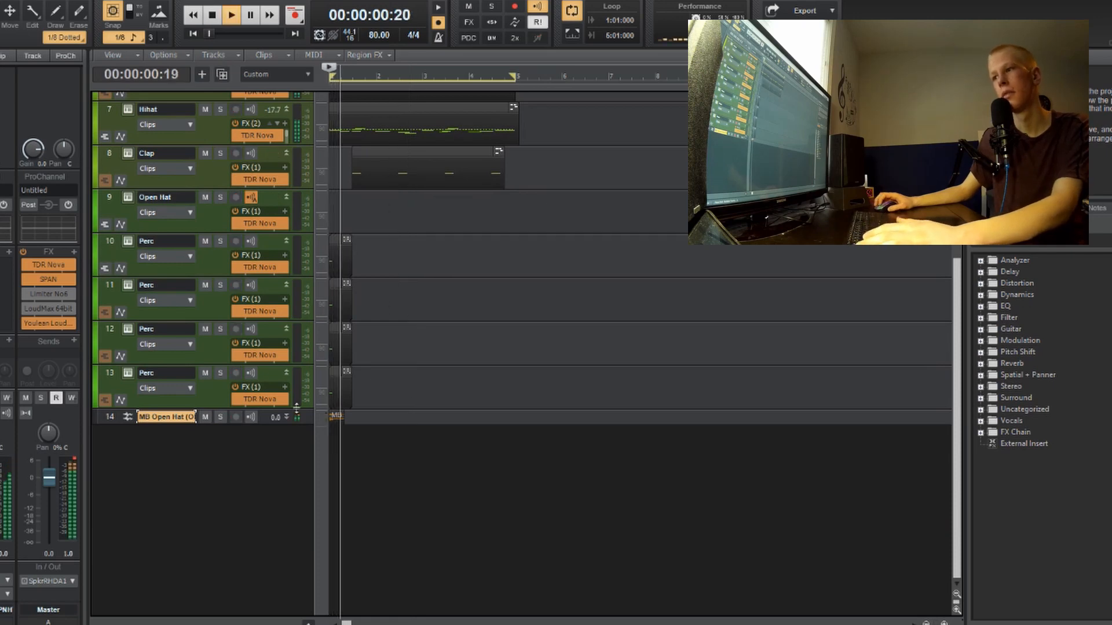
key(space)
scroll(305, 465, up, 2)
key(ctrl+Right)
key(ctrl+Right)
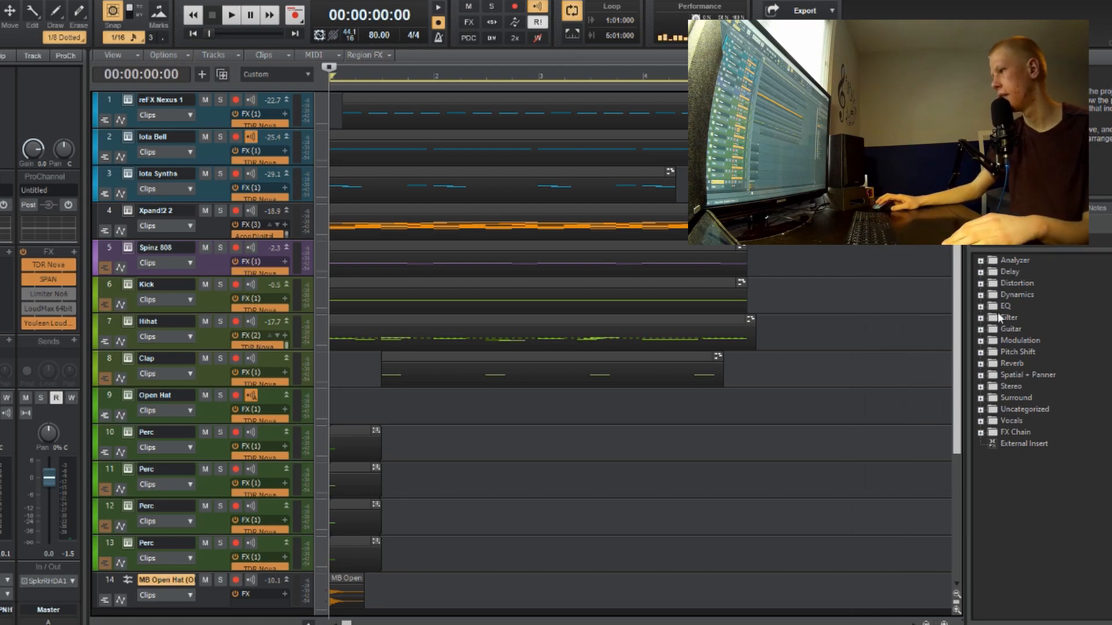
Insert the FreeClip distortion plug-in on the Master bus between SPAN and Limiter No6
click(983, 286)
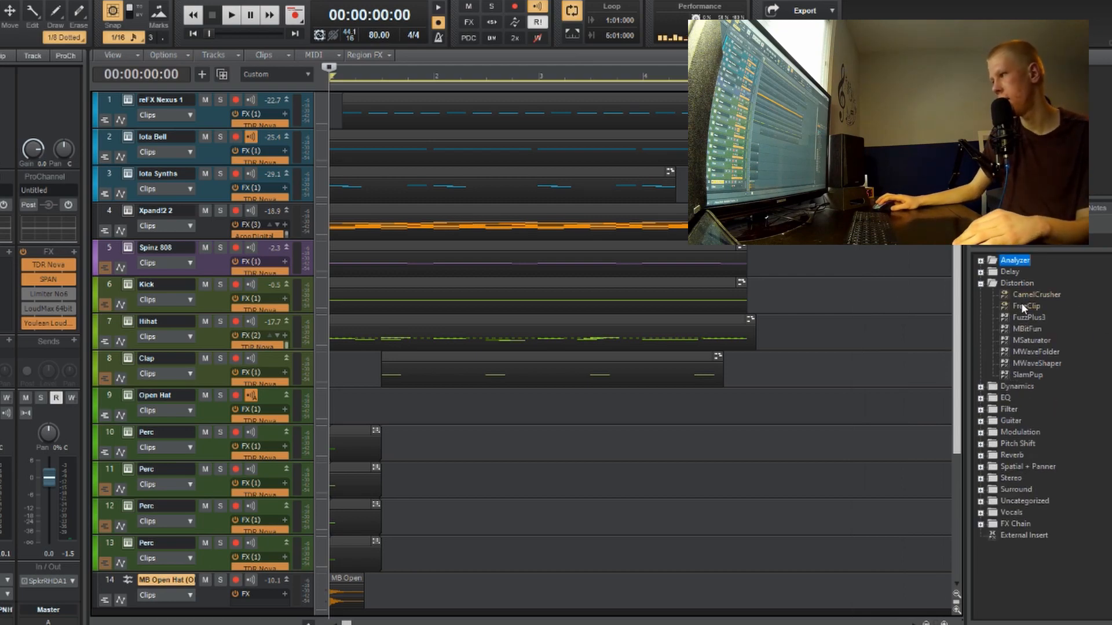
drag(1020, 305, 998, 315)
drag(55, 293, 55, 293)
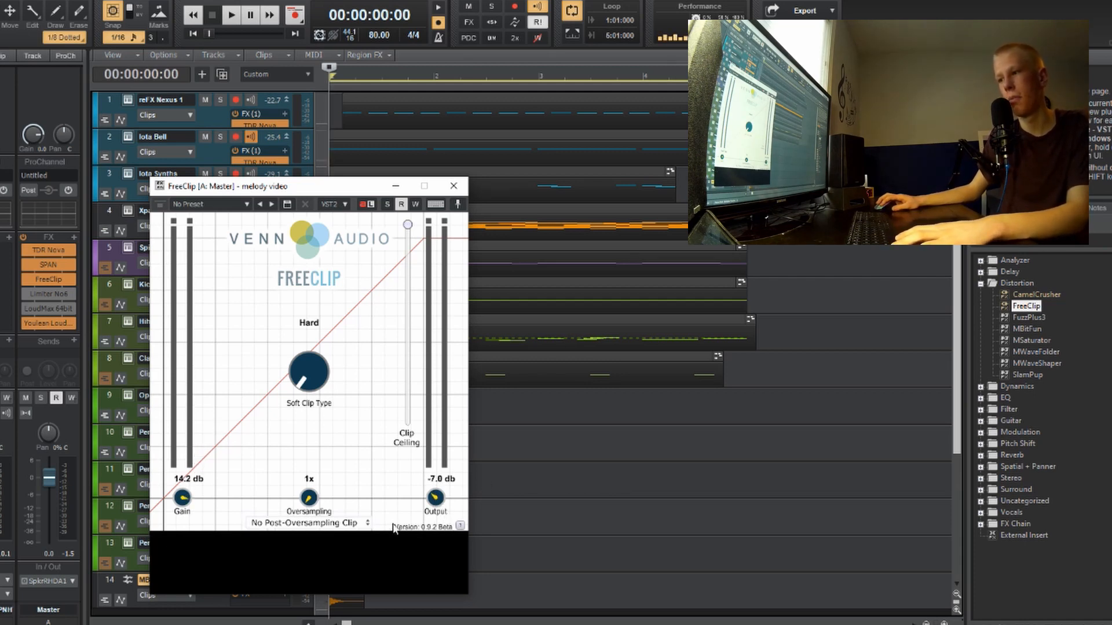
Set FreeClip to 4x oversampling, 5.0 dB gain and -4.2 dB output while checking the playback
key(space)
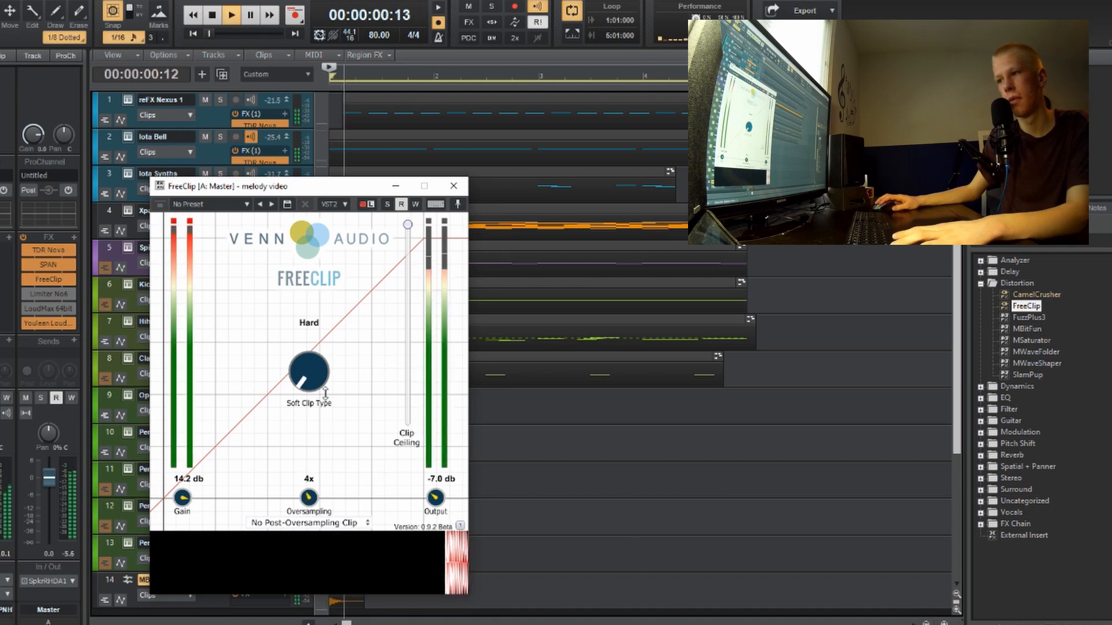
key(space)
drag(183, 497, 183, 529)
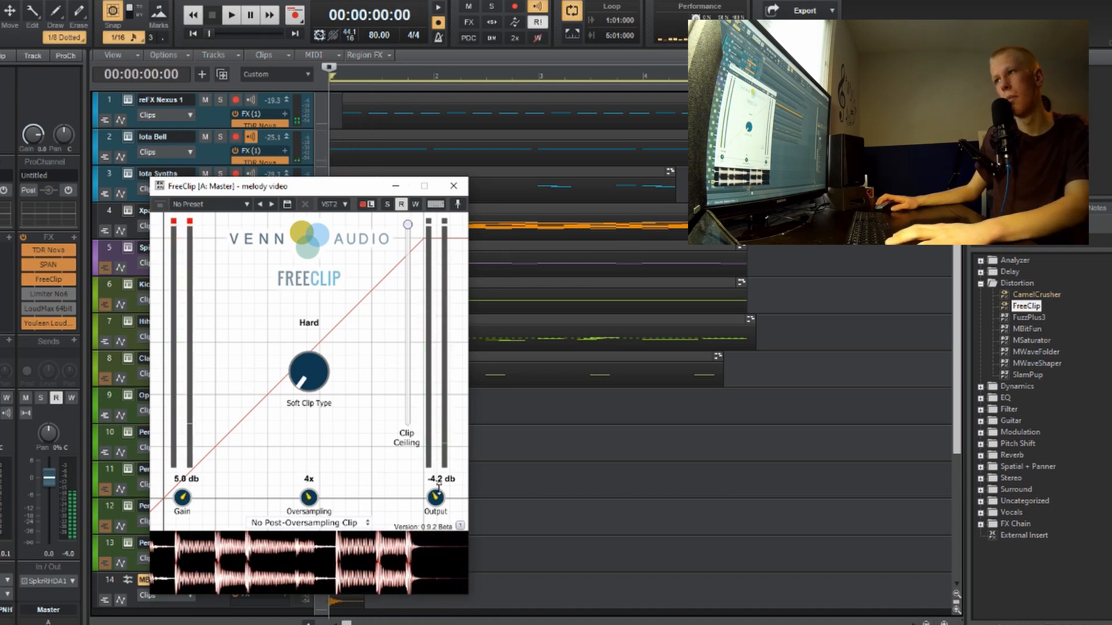
Play the opening of the beat repeatedly to hear the open hat through FreeClip
key(space)
key(space)
key(space)
key(space)
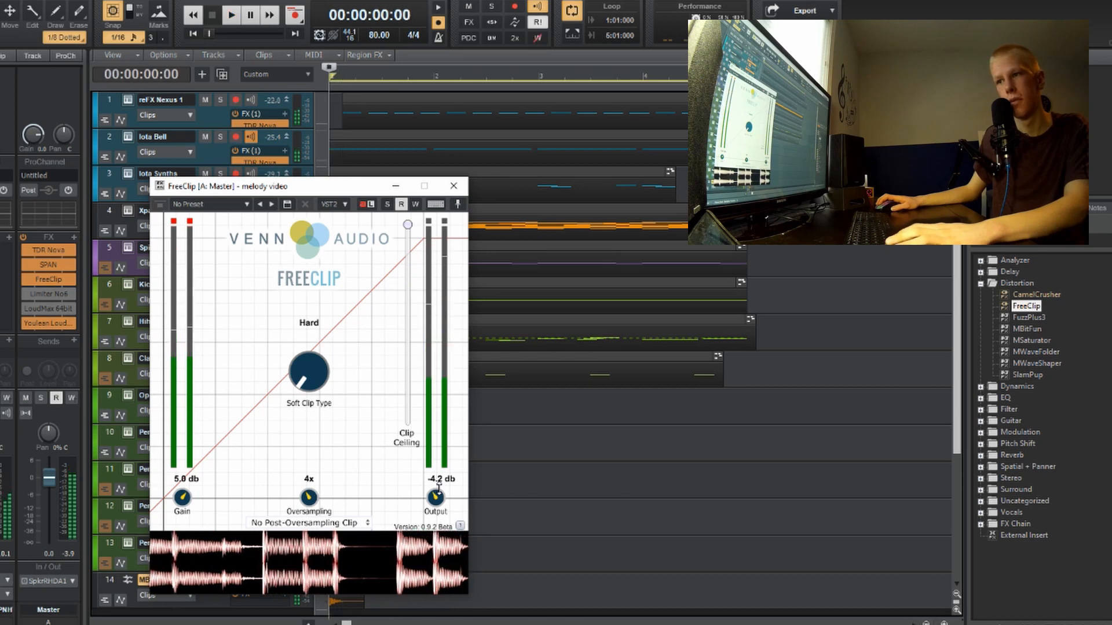
key(space)
key(space)
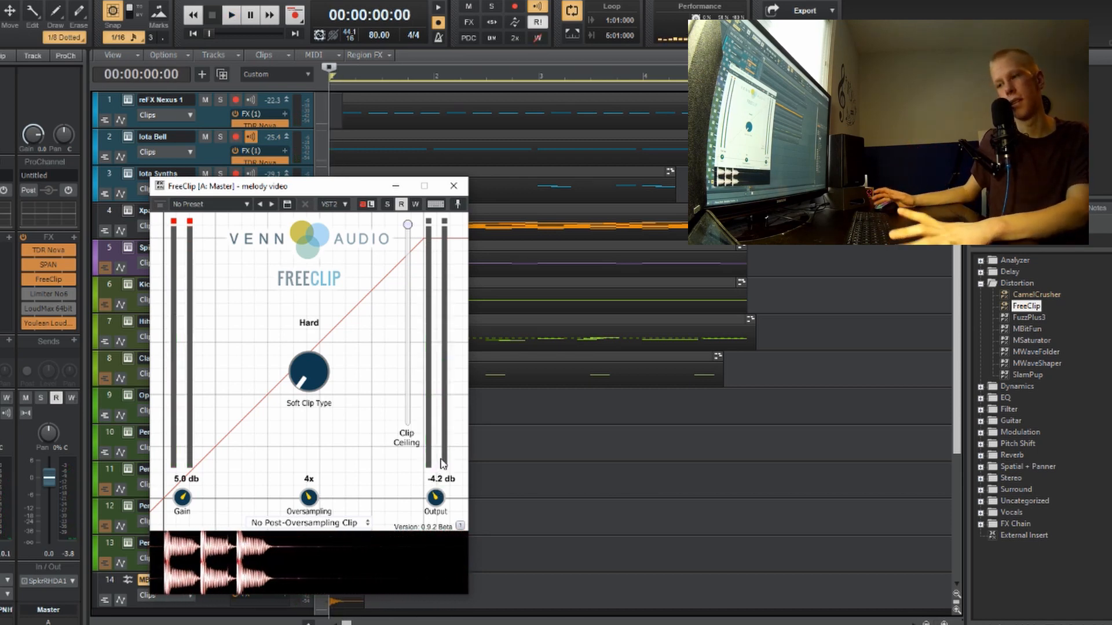
key(space)
key(space)
key(space)
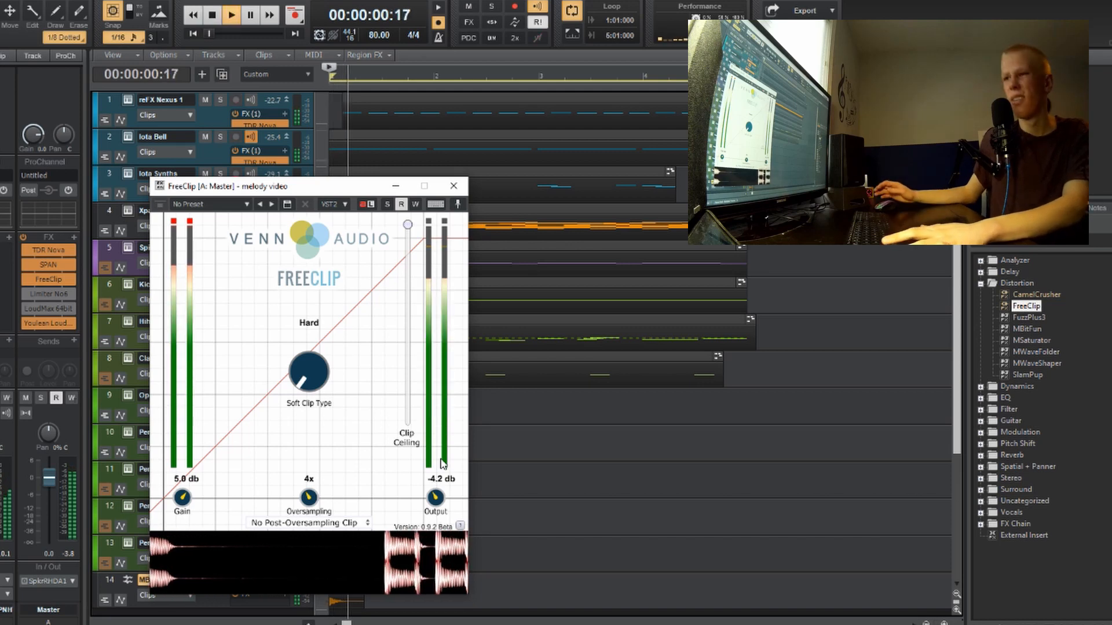
Compare the beat's opening with FreeClip bypassed and enabled on the Master bus
click(25, 278)
key(space)
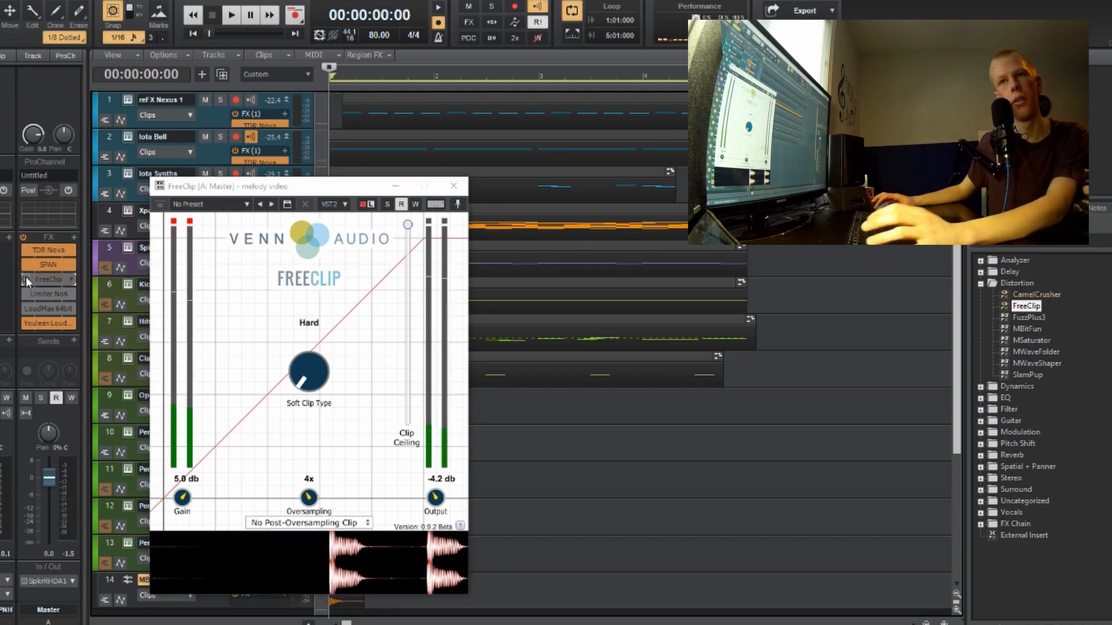
key(space)
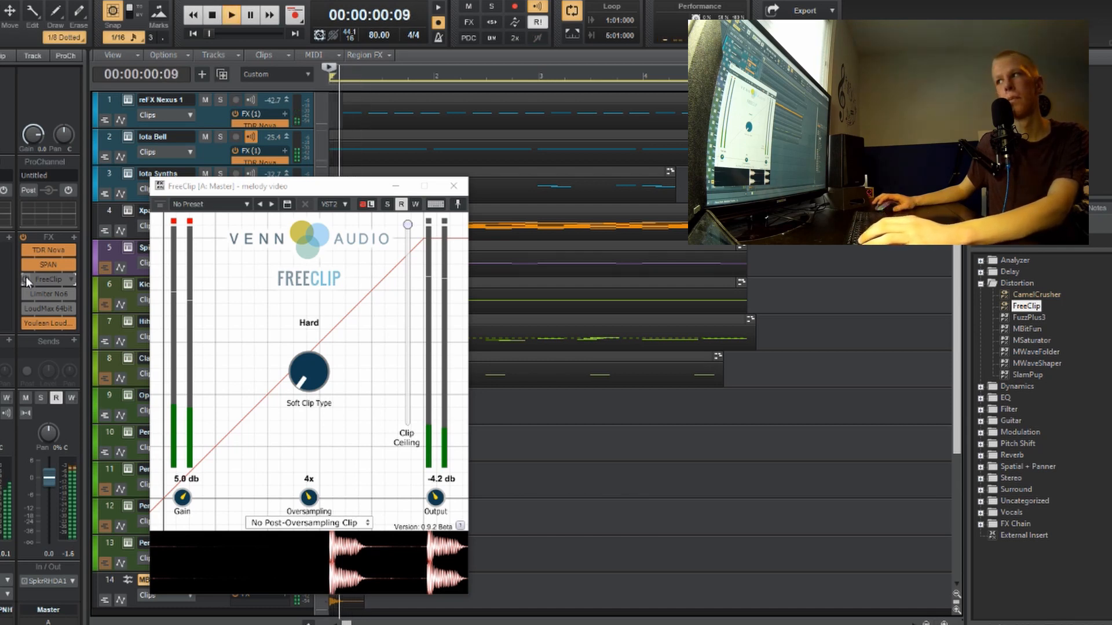
click(26, 278)
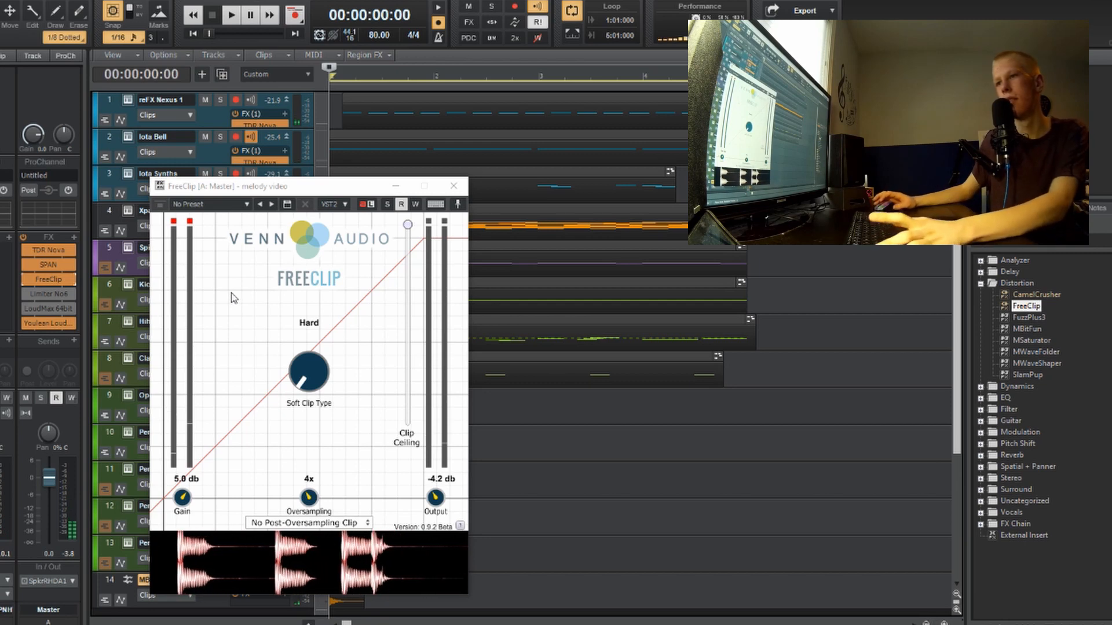
key(space)
key(space)
click(25, 279)
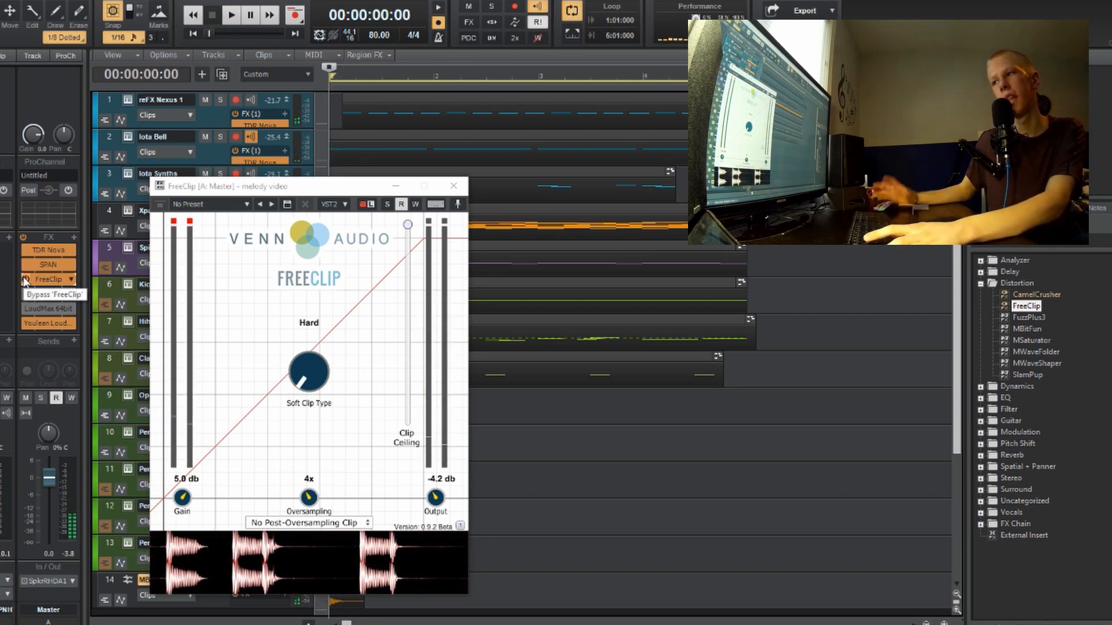
key(space)
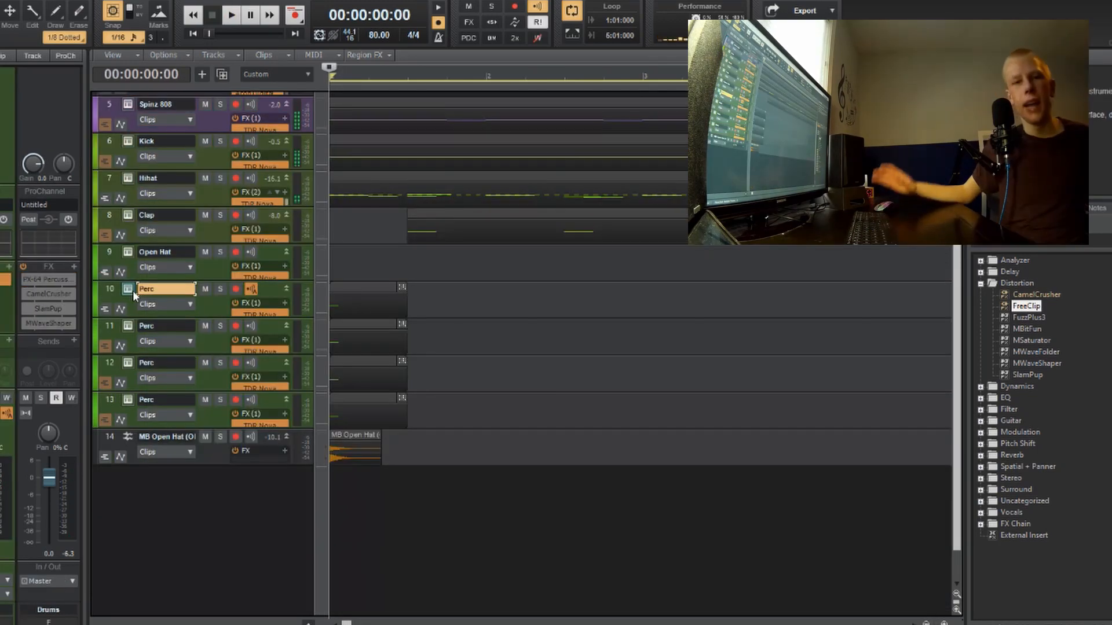
Choose the Tap Rimshot (PERC).wav sample in the first Perc track's sampler and open that track in the piano roll
click(133, 291)
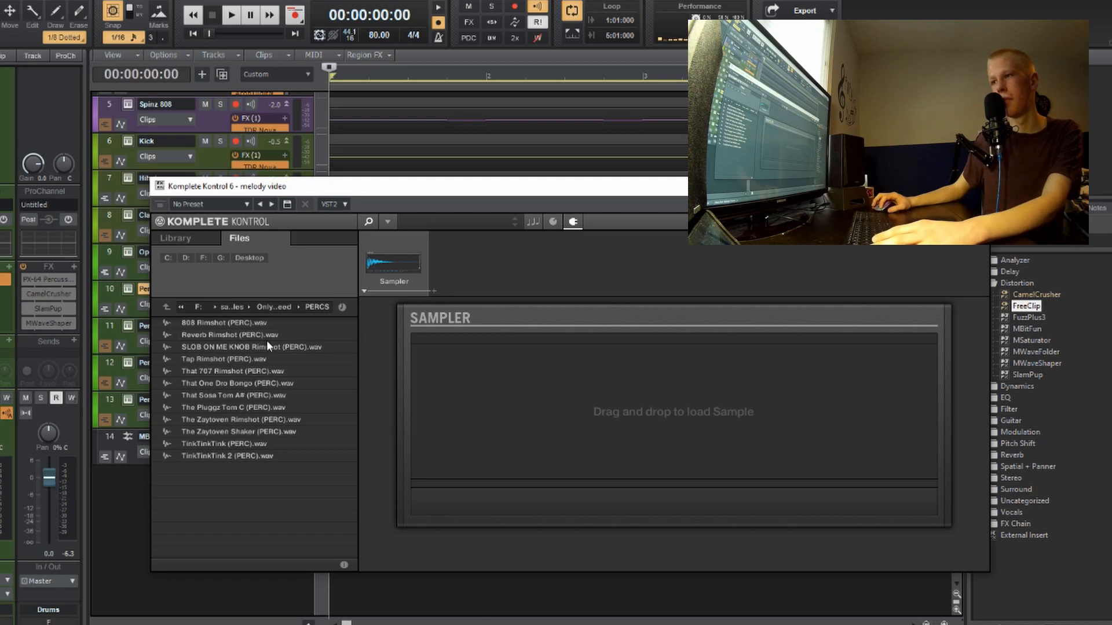
click(270, 359)
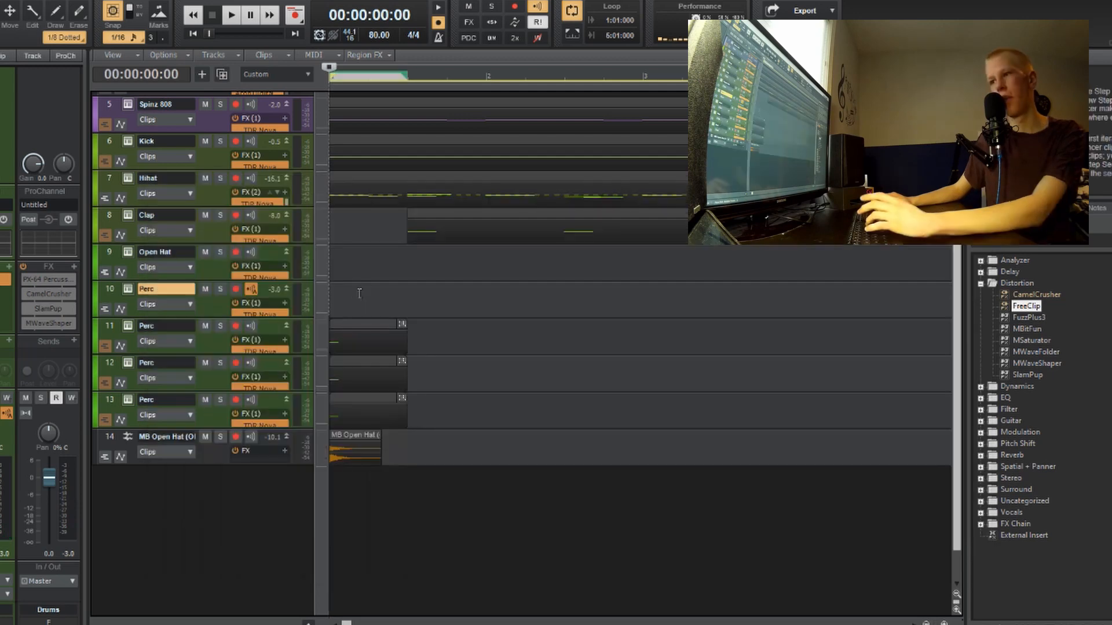
right_click(362, 294)
mouse_move(396, 313)
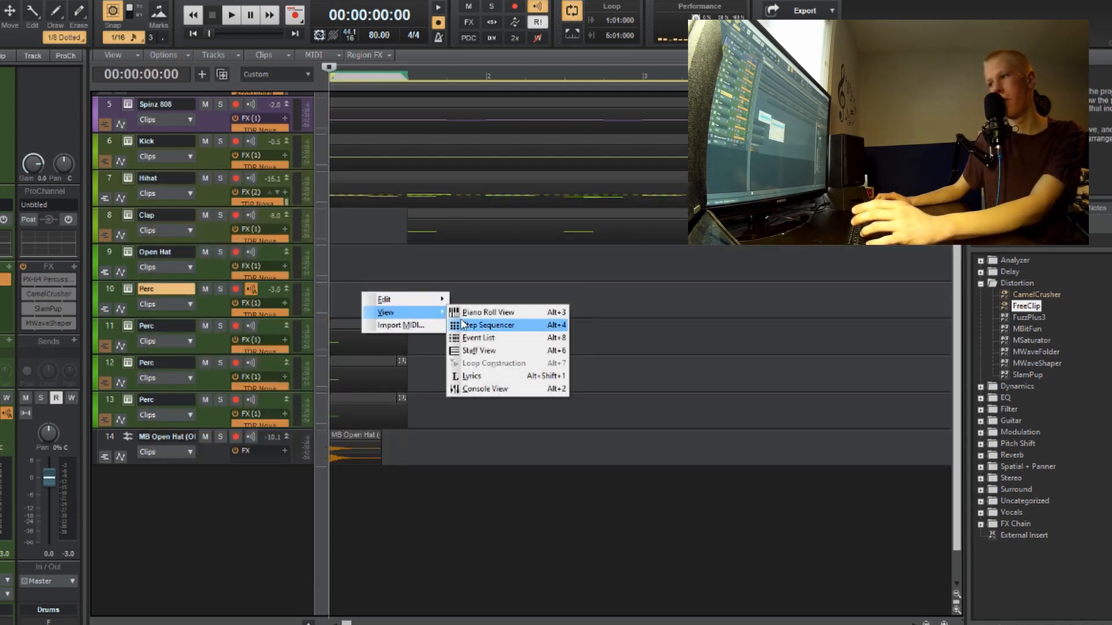
click(483, 312)
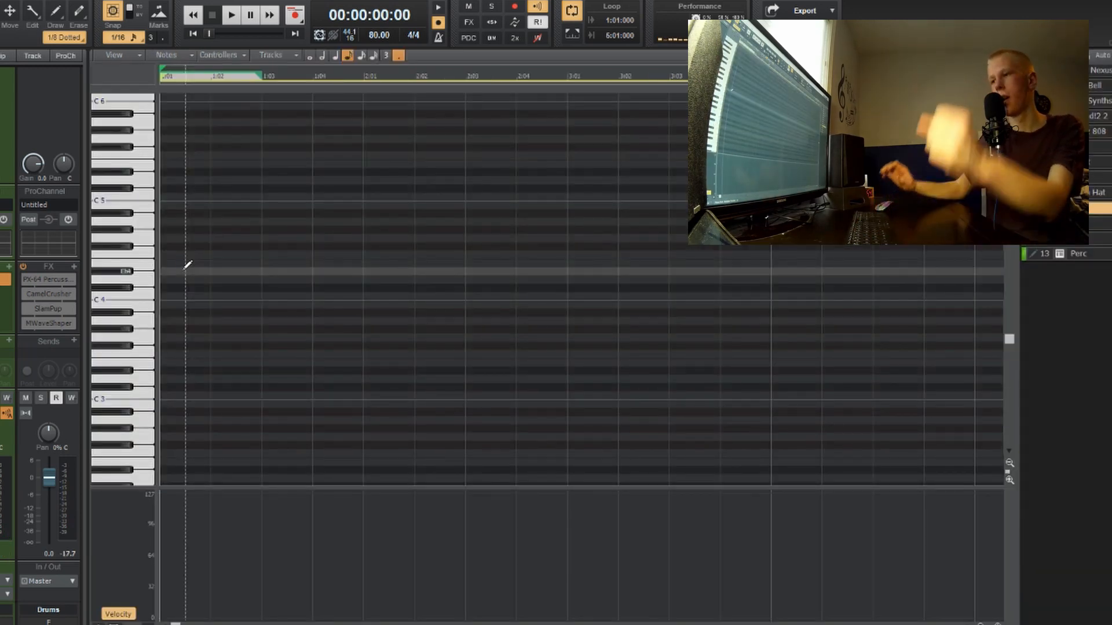
Place a dotted-eighth C5 rimshot note one sixteenth after the start of bar 1 and play it with the beat
click(186, 270)
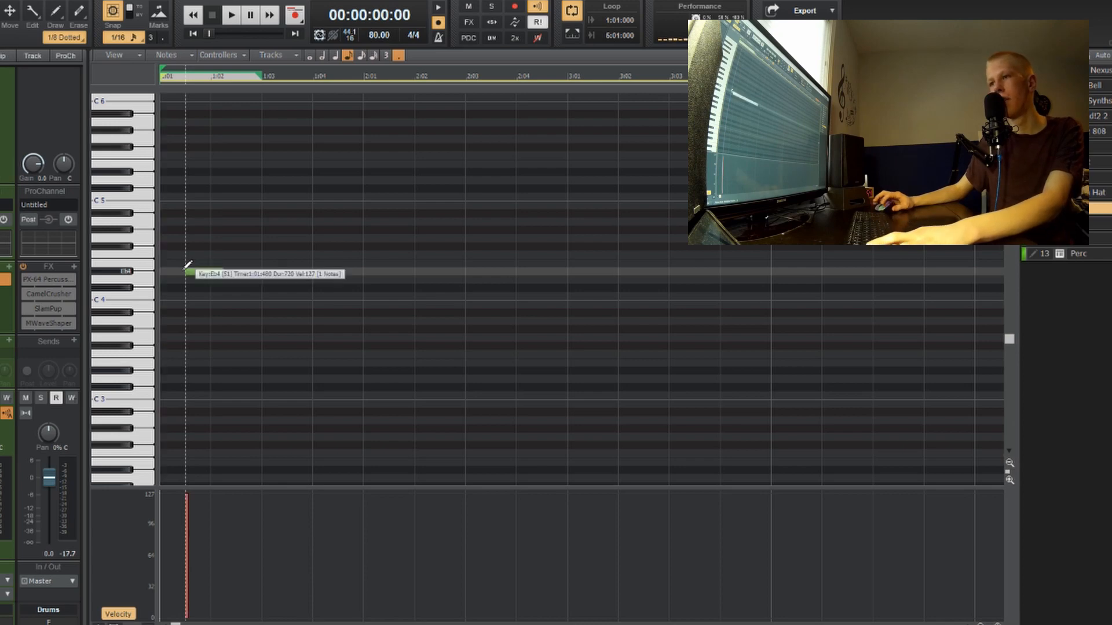
key(space)
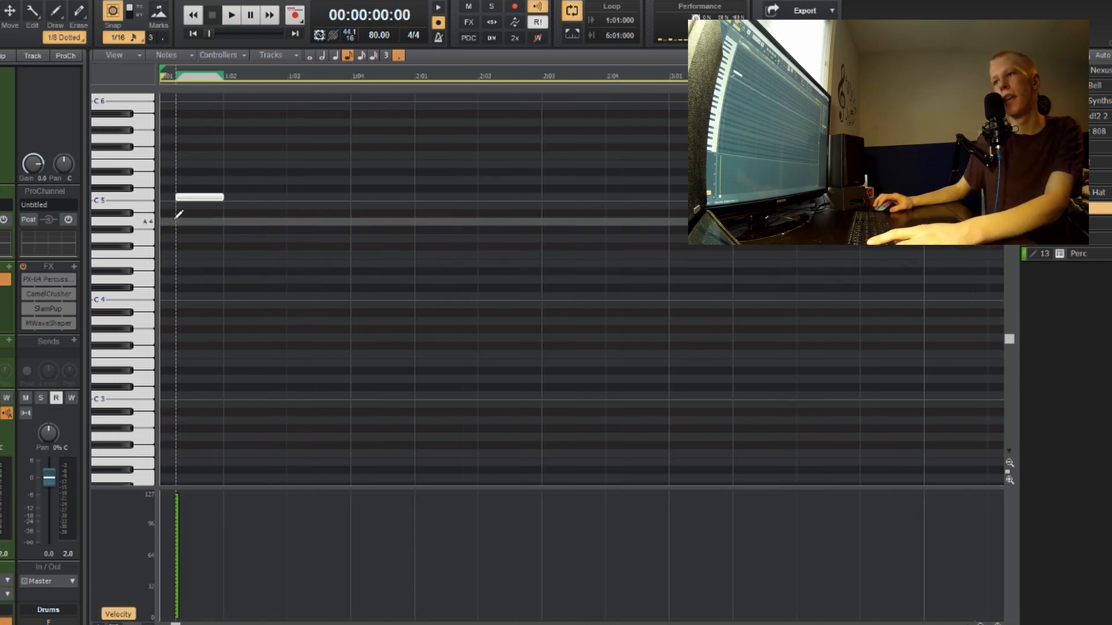
scroll(176, 218, up, 2)
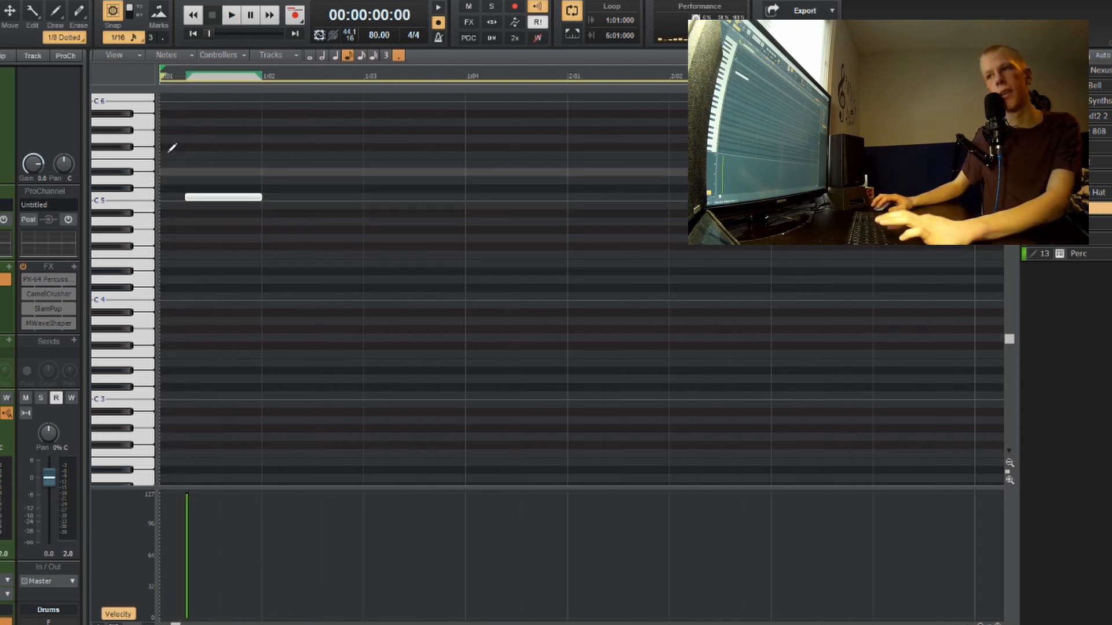
key(space)
scroll(207, 160, down, 2)
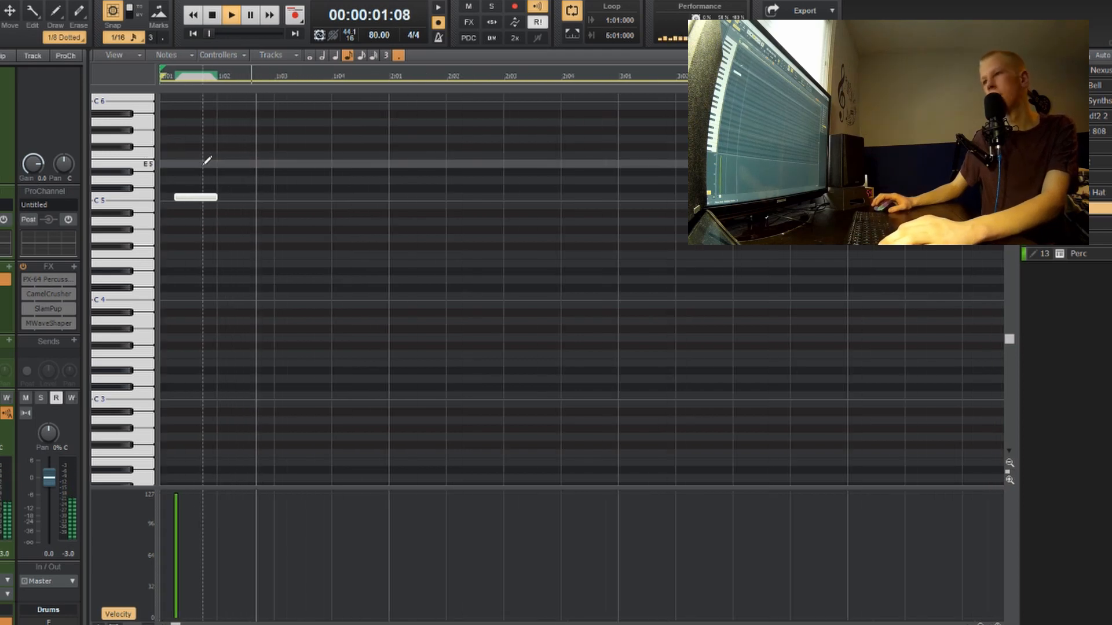
Place two sixteenth-note C5 rimshots either side of beat 2 in bar 2 and play them with the beat
scroll(205, 163, down, 5)
scroll(386, 183, up, 5)
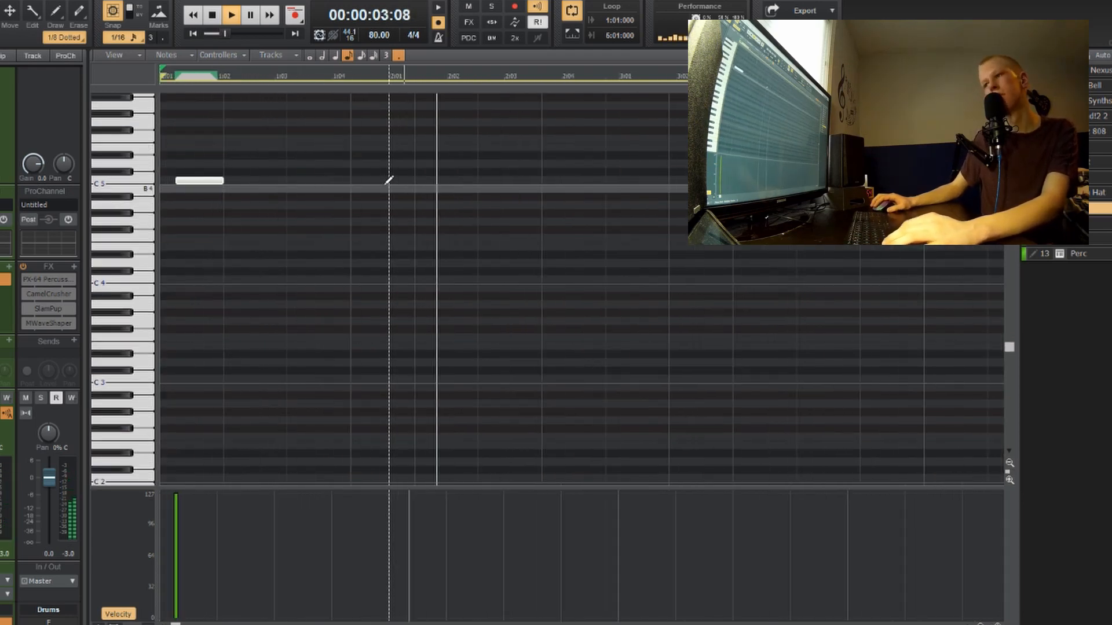
key(space)
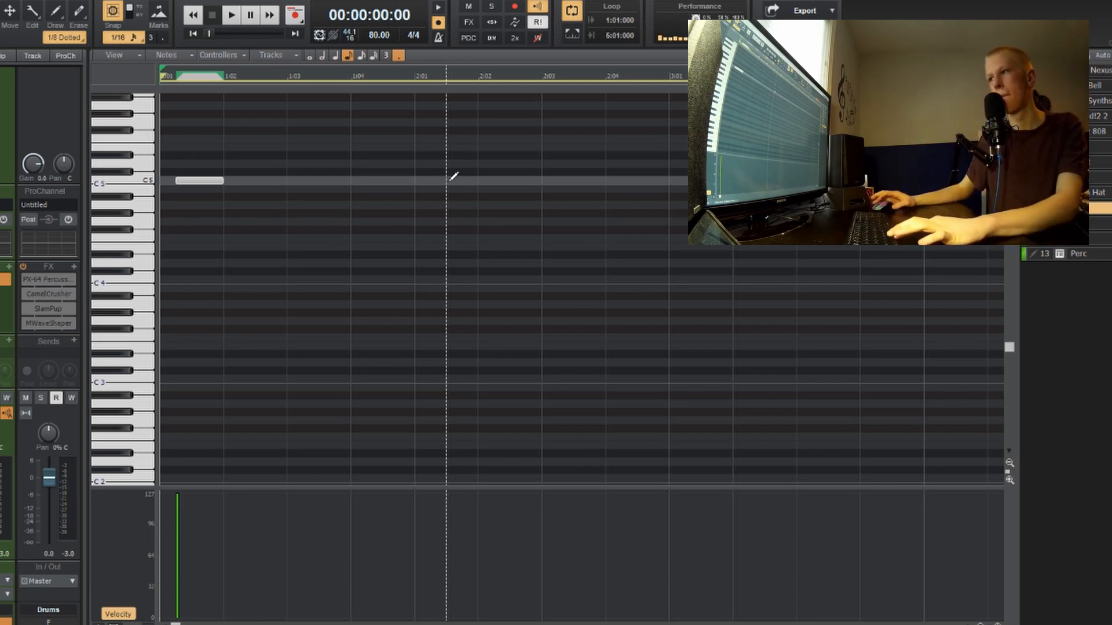
key(space)
click(467, 181)
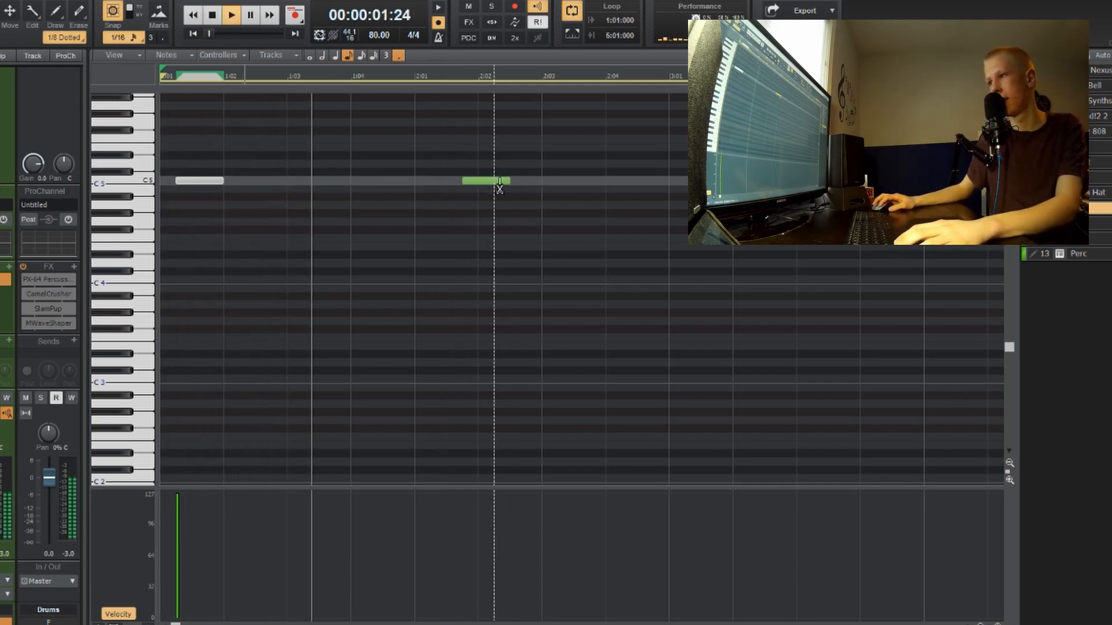
drag(508, 181, 483, 181)
click(495, 180)
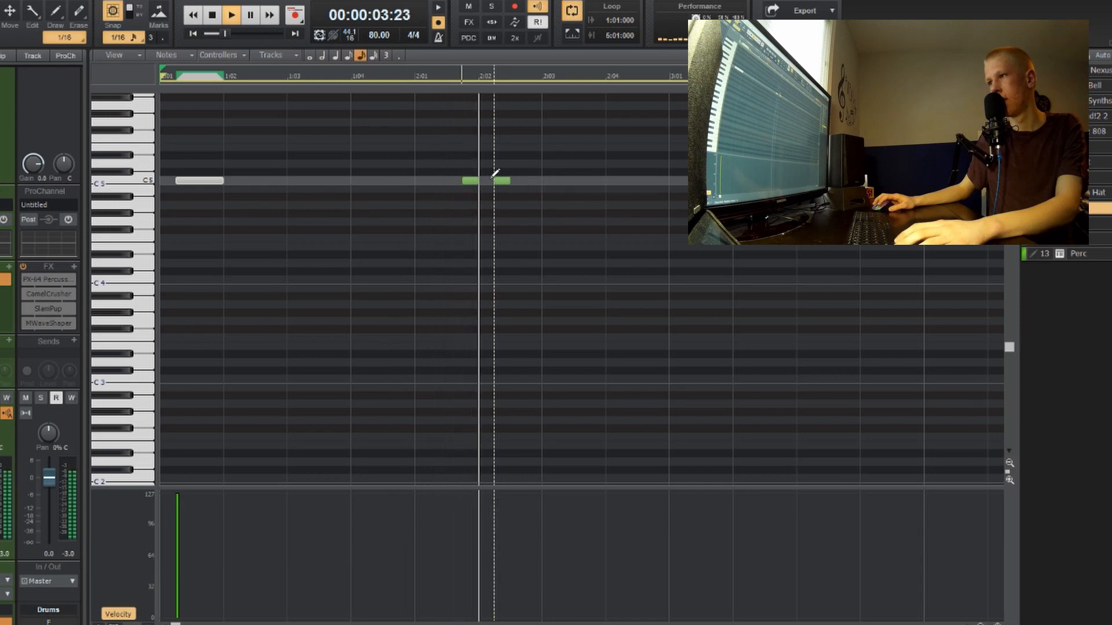
key(space)
key(space)
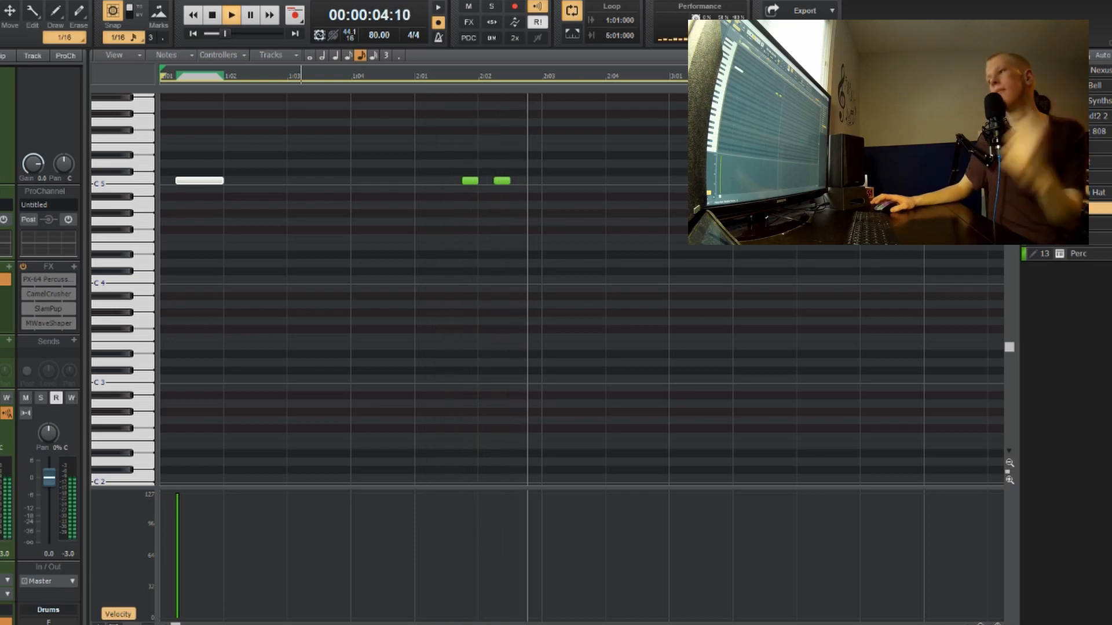
key(space)
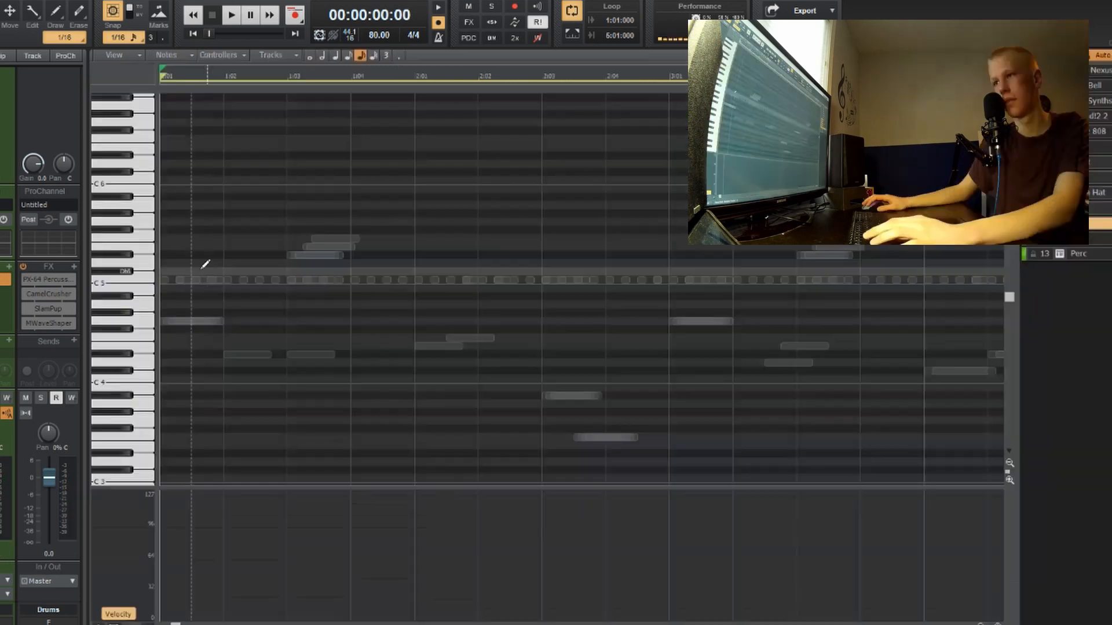
Place a sixteenth-note C5 hit in bar 1 of the second Perc track, move it to 1:02:480, and play it with the beat
key(space)
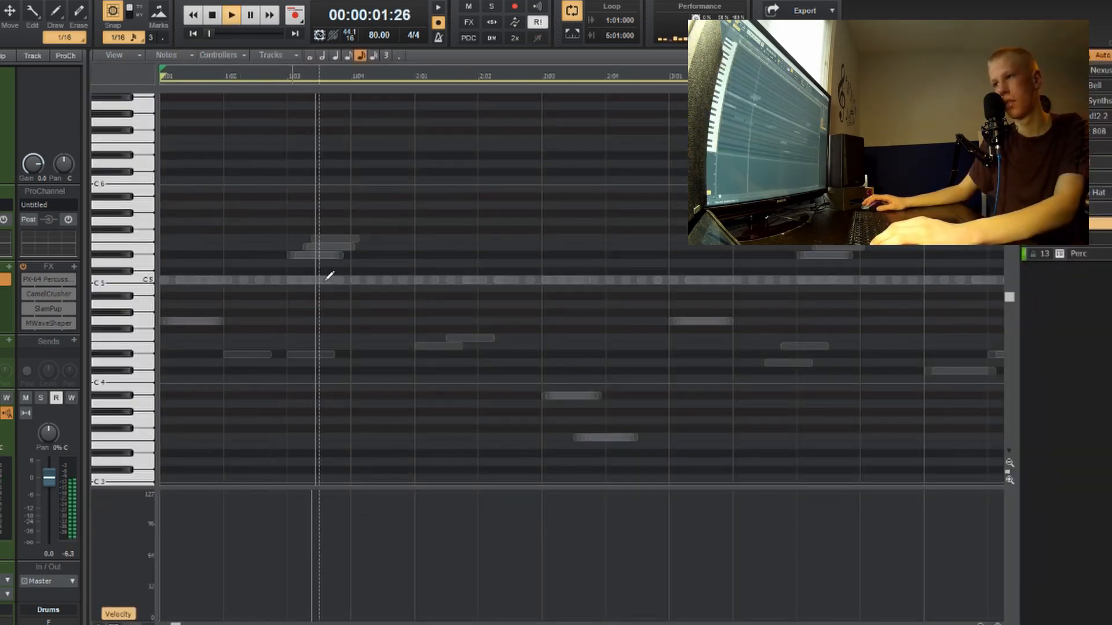
key(alt+space)
key(Escape)
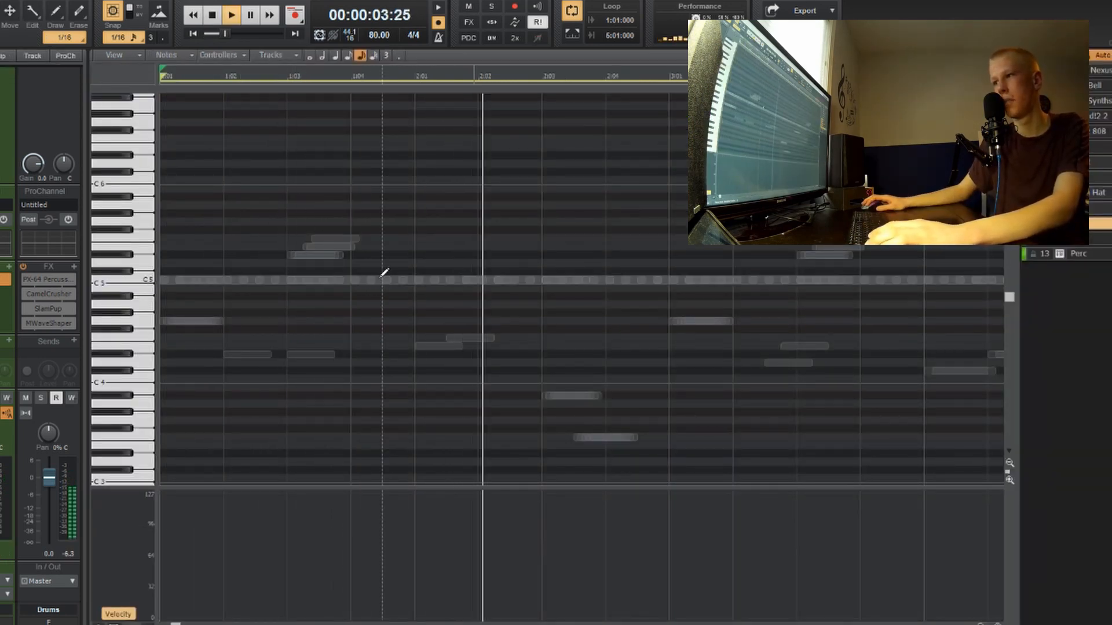
click(389, 280)
key(space)
key(space)
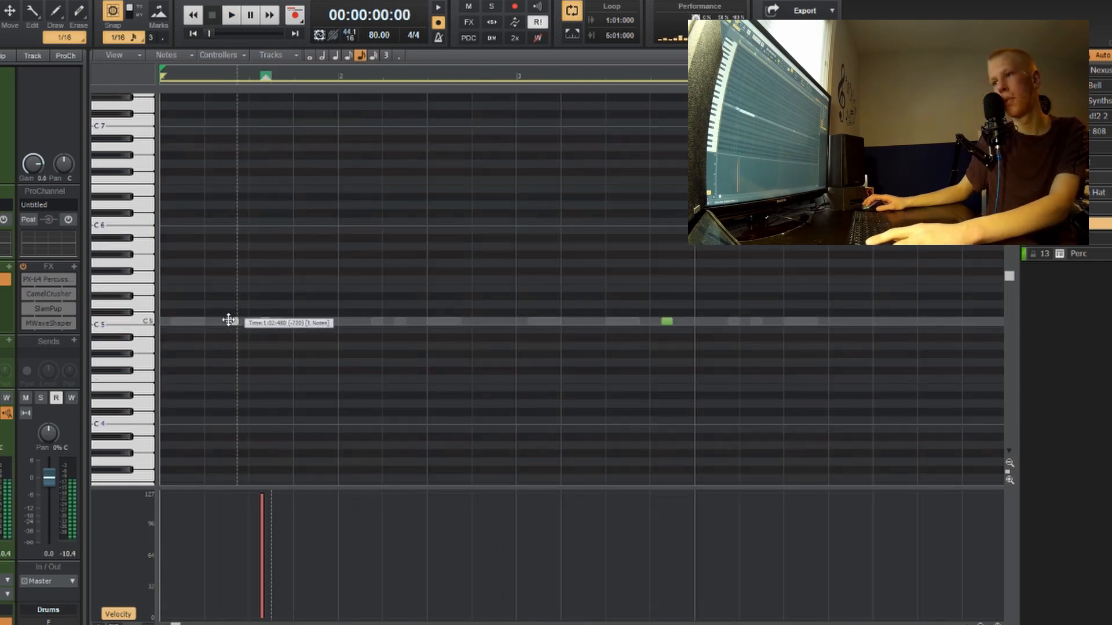
drag(261, 320, 232, 321)
key(space)
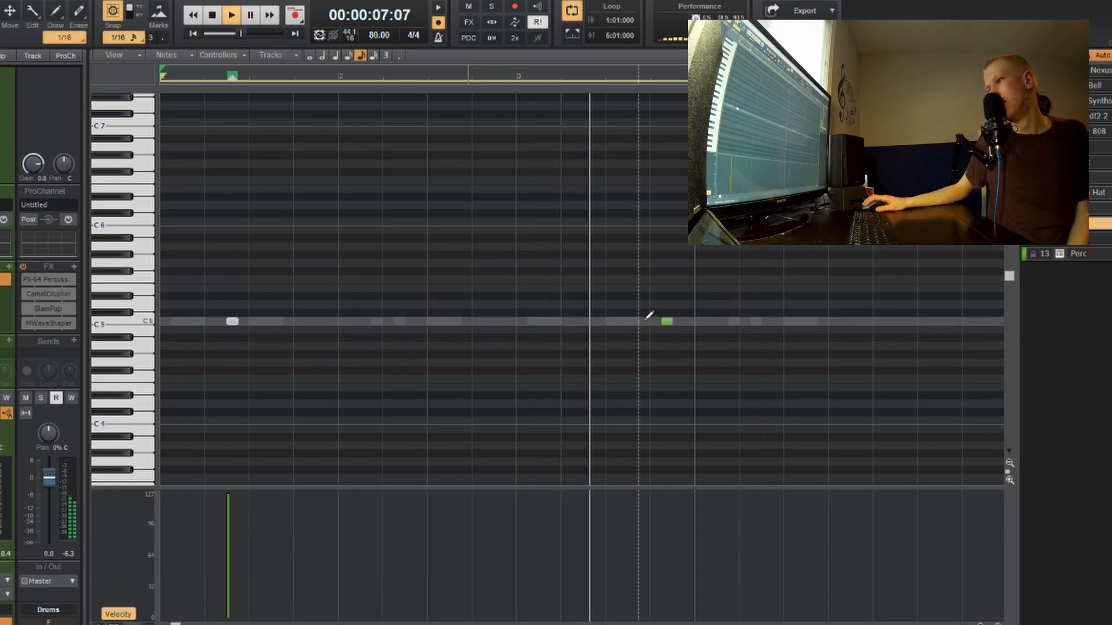
Move the bar 3 C5 percussion note to half a beat after beat 2 while playing from bar 3
drag(668, 320, 633, 321)
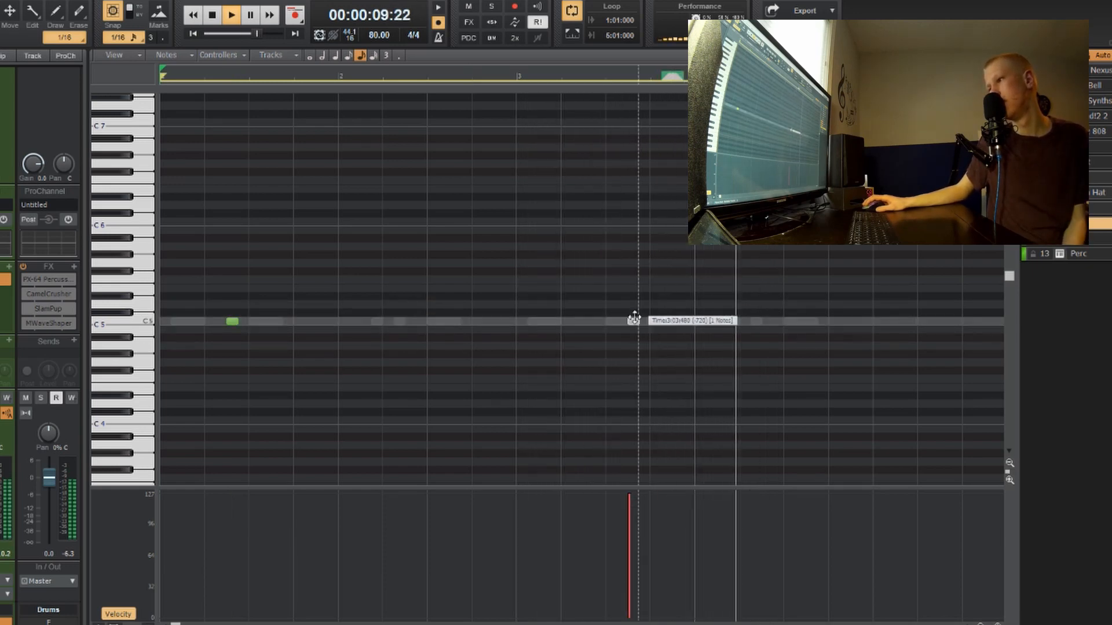
click(519, 78)
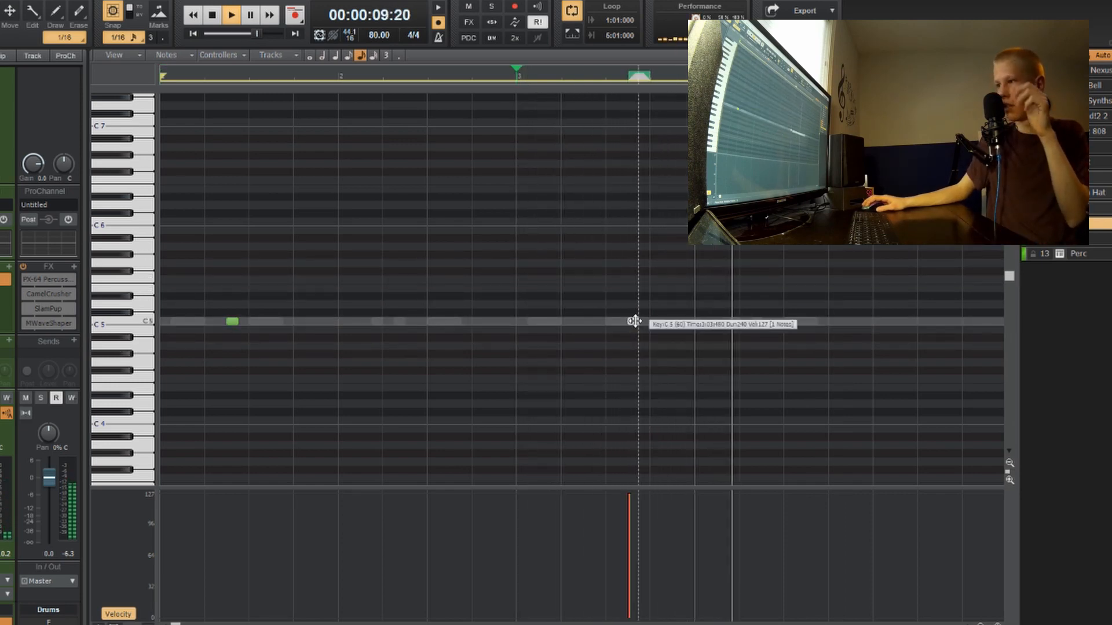
drag(633, 320, 589, 315)
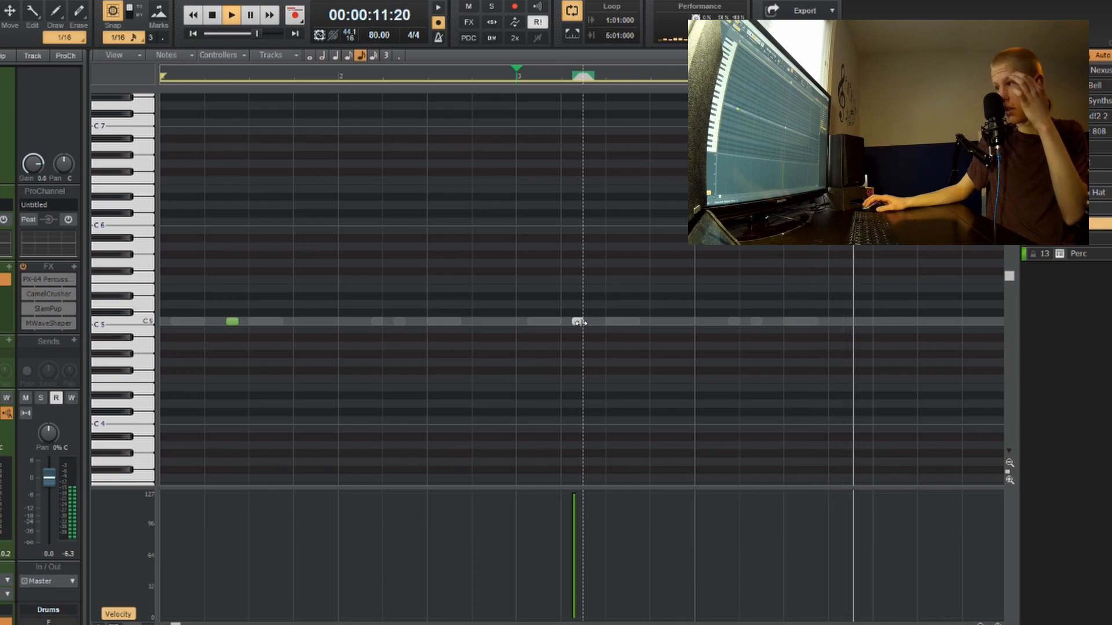
drag(580, 322, 587, 322)
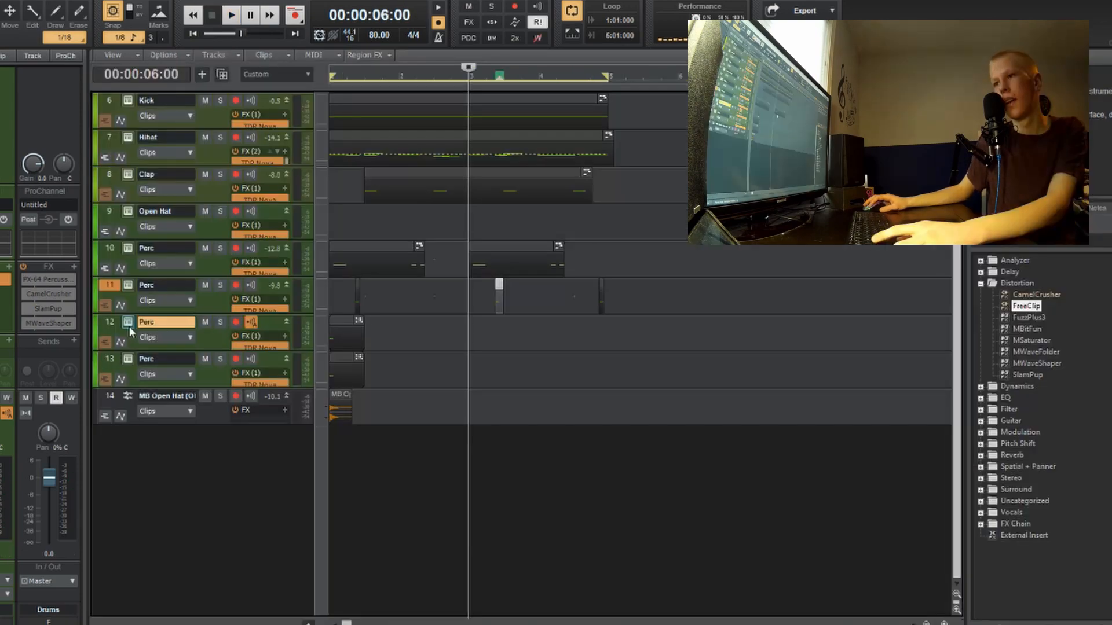
Open the third Perc track in the piano roll and place two sixteenth-note C5 hits in beat 4 of bar 1 during playback
click(128, 322)
click(307, 426)
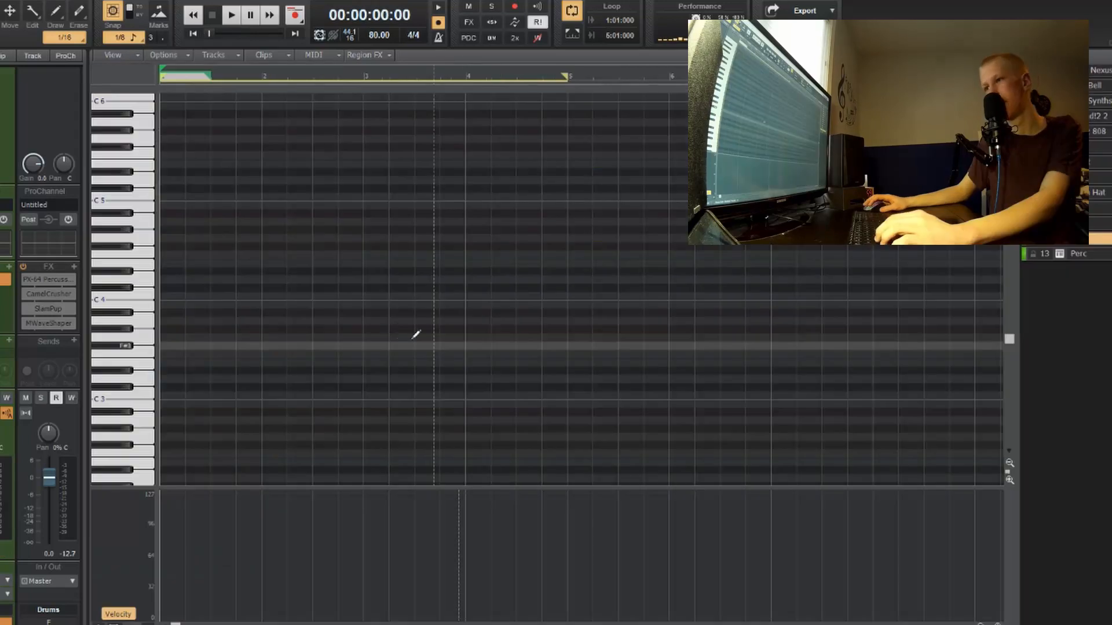
key(space)
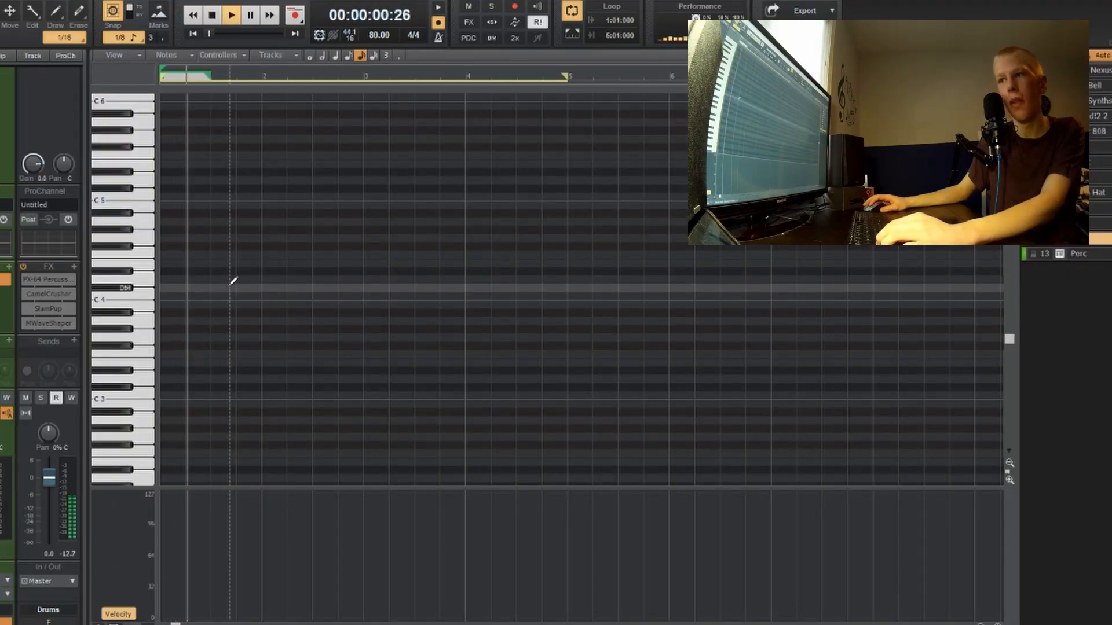
click(258, 197)
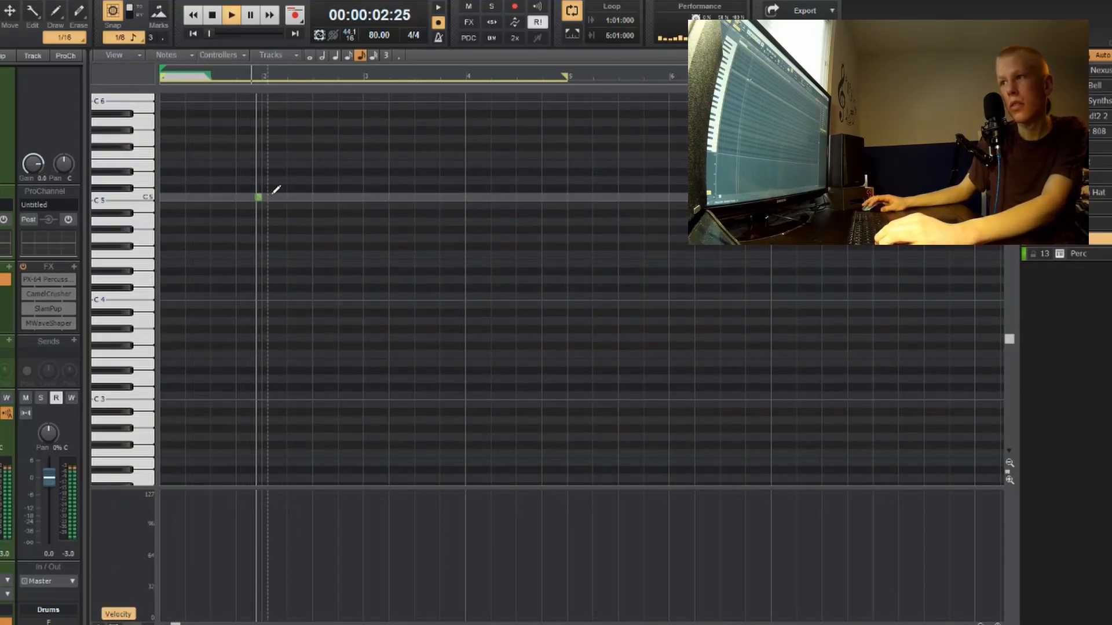
scroll(274, 196, up, 3)
scroll(312, 185, up, 2)
click(330, 197)
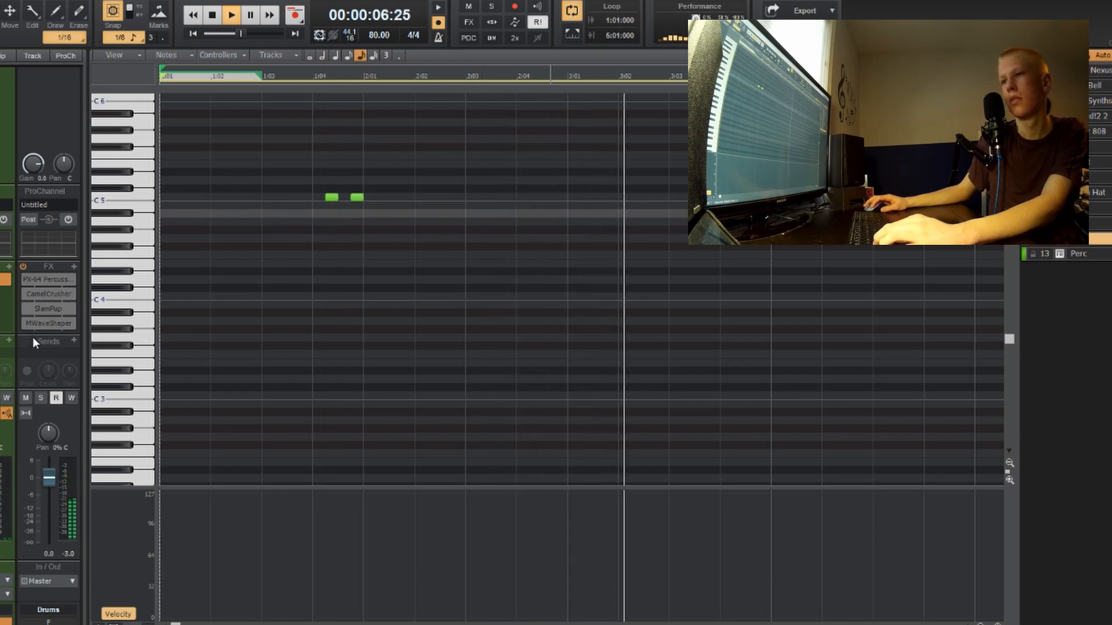
Check the second Perc track's notes, return to the third Perc track, and listen to its pattern
click(1044, 224)
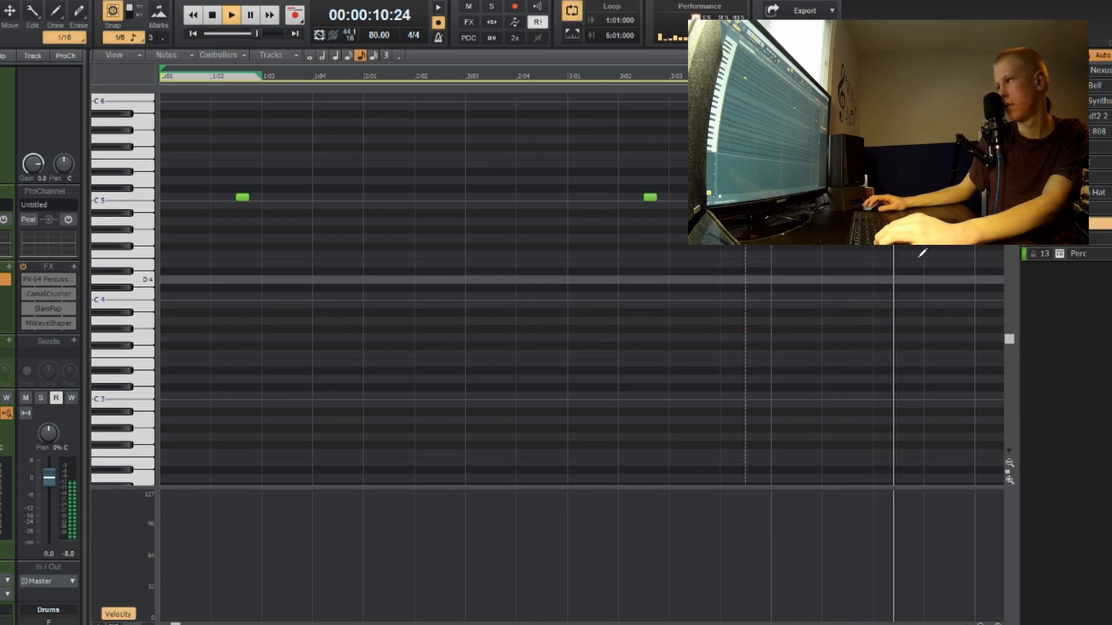
click(1045, 253)
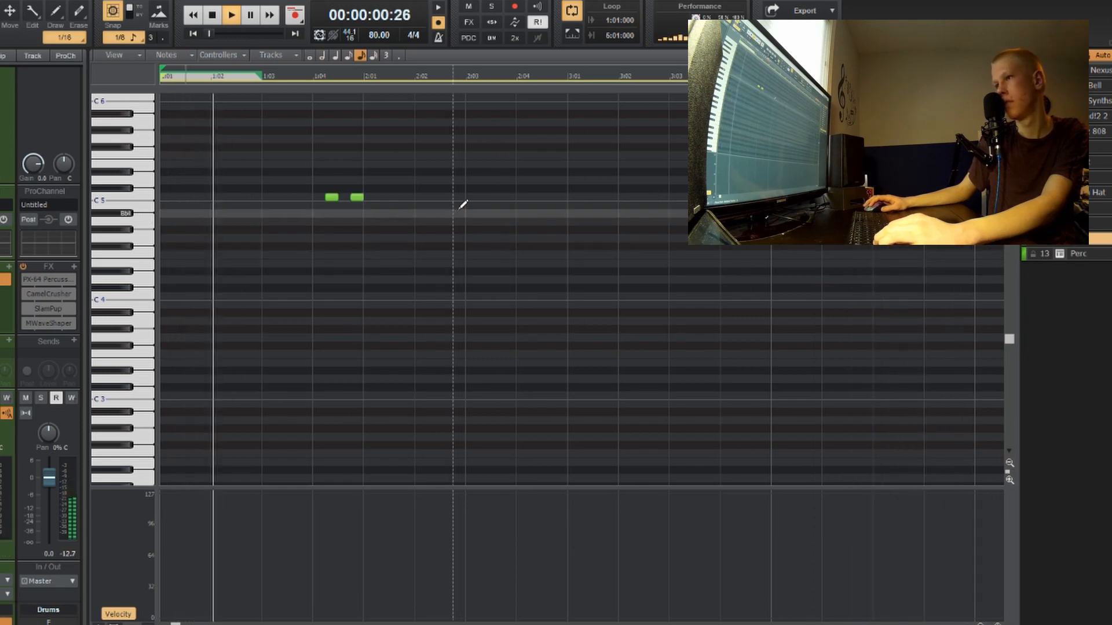
scroll(338, 176, up, 2)
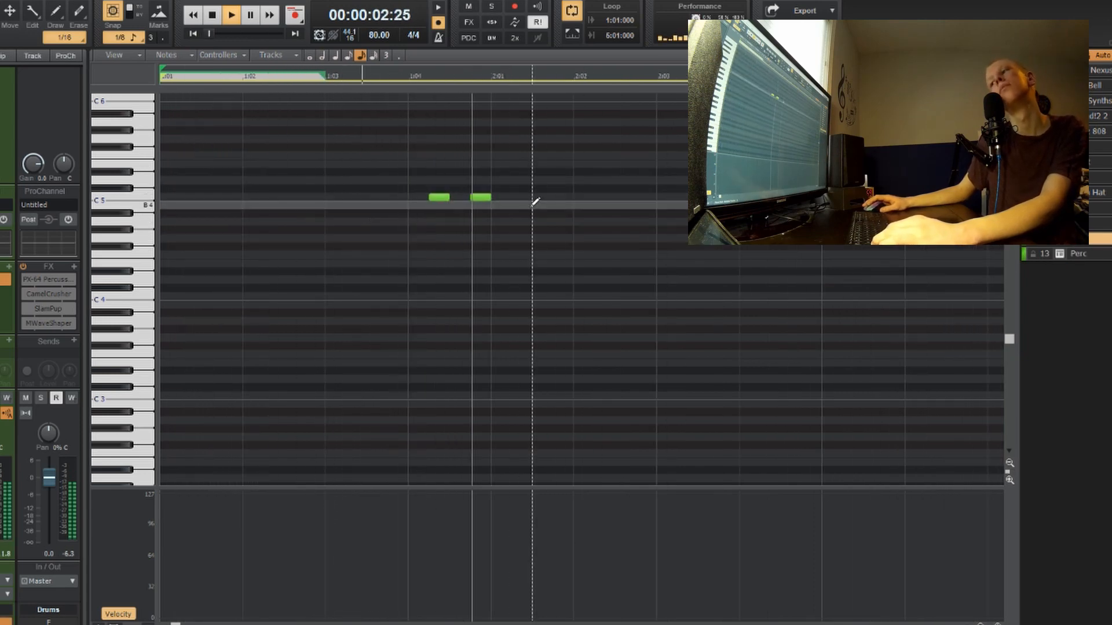
scroll(637, 184, down, 2)
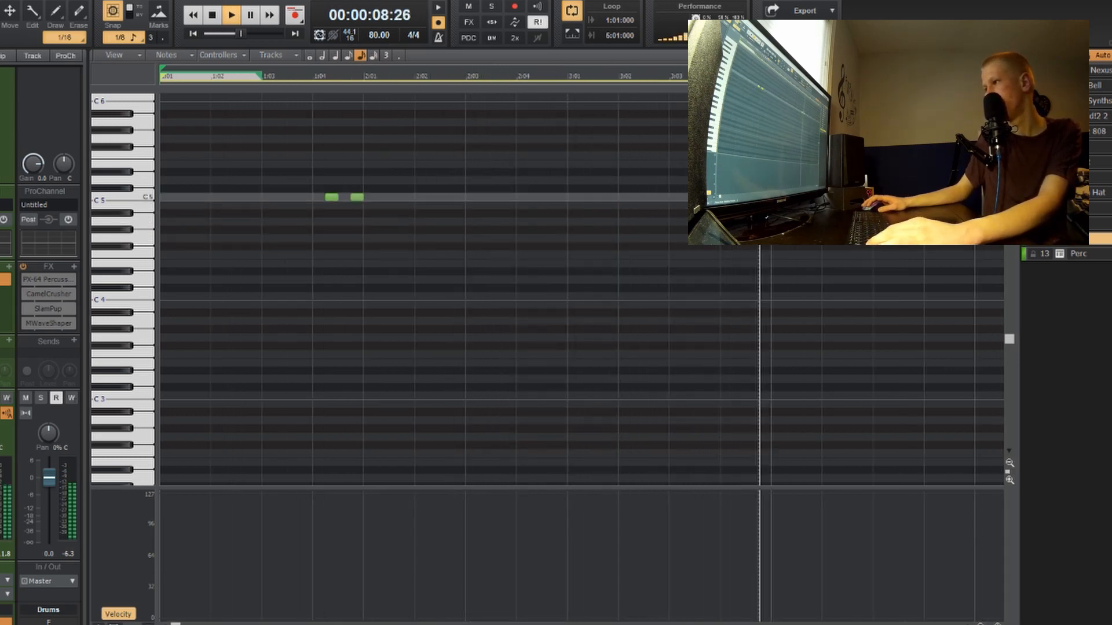
scroll(608, 180, down, 1)
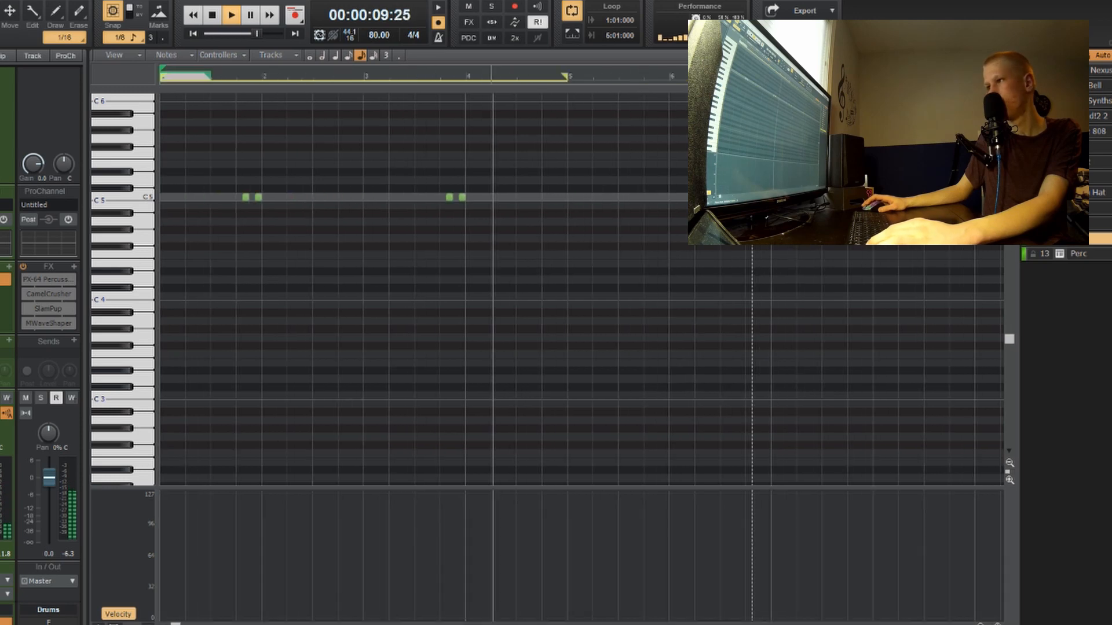
Place two sixteenth-note C5 hits in the last beat of bar 4 of the third Perc track and close the piano roll
click(551, 197)
click(564, 198)
key(d)
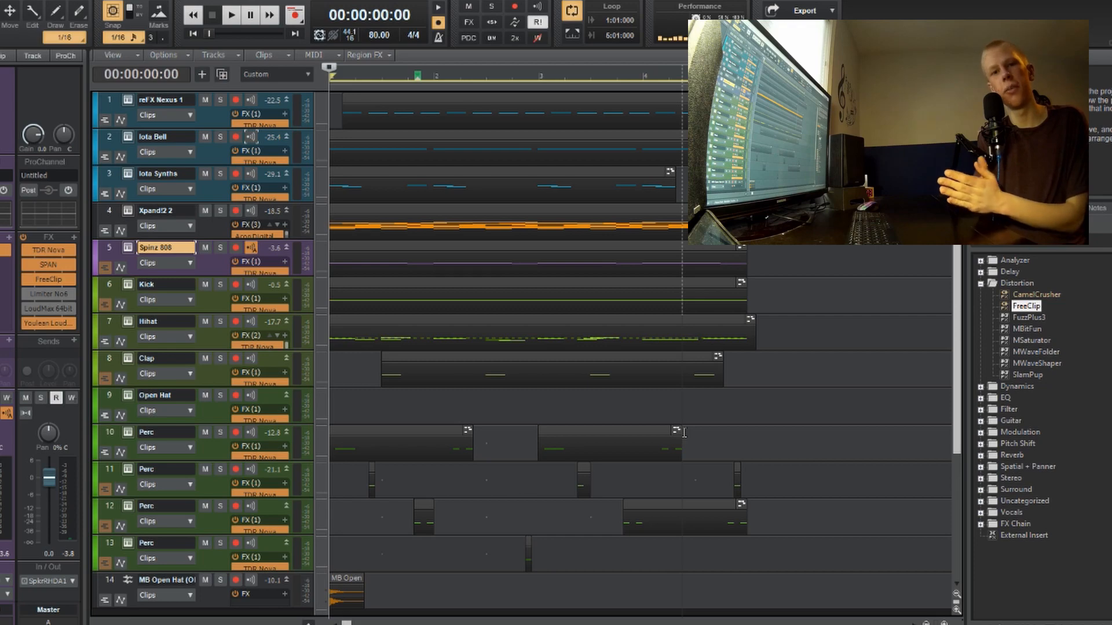
Examine how the Hihat and Clap tracks are routed to the Drums bus and the New Stereo Bus output option
click(216, 342)
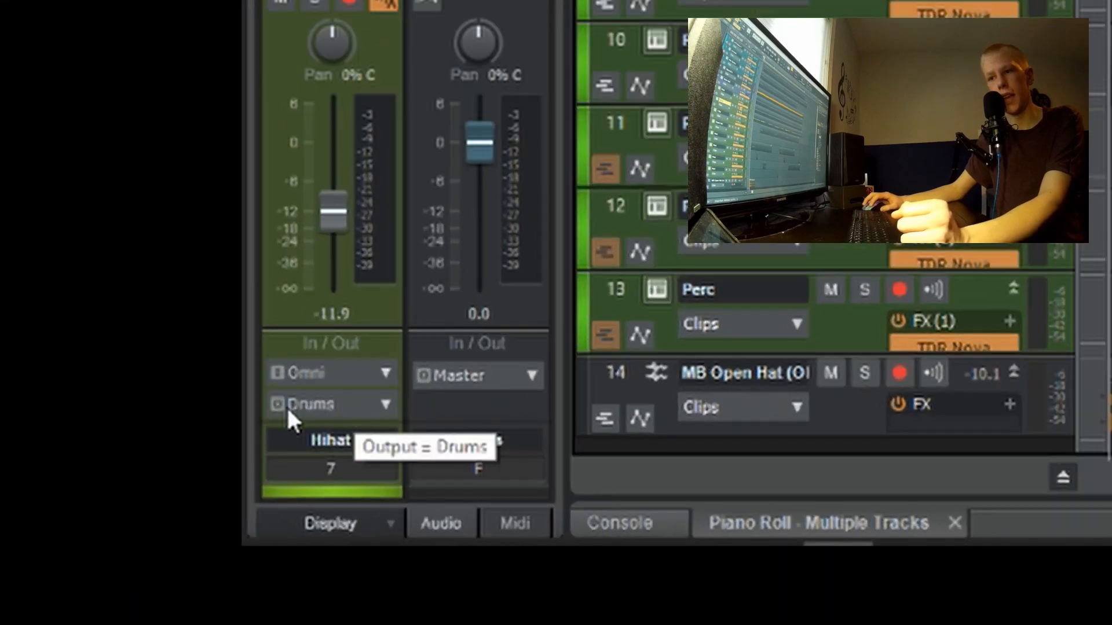
click(309, 403)
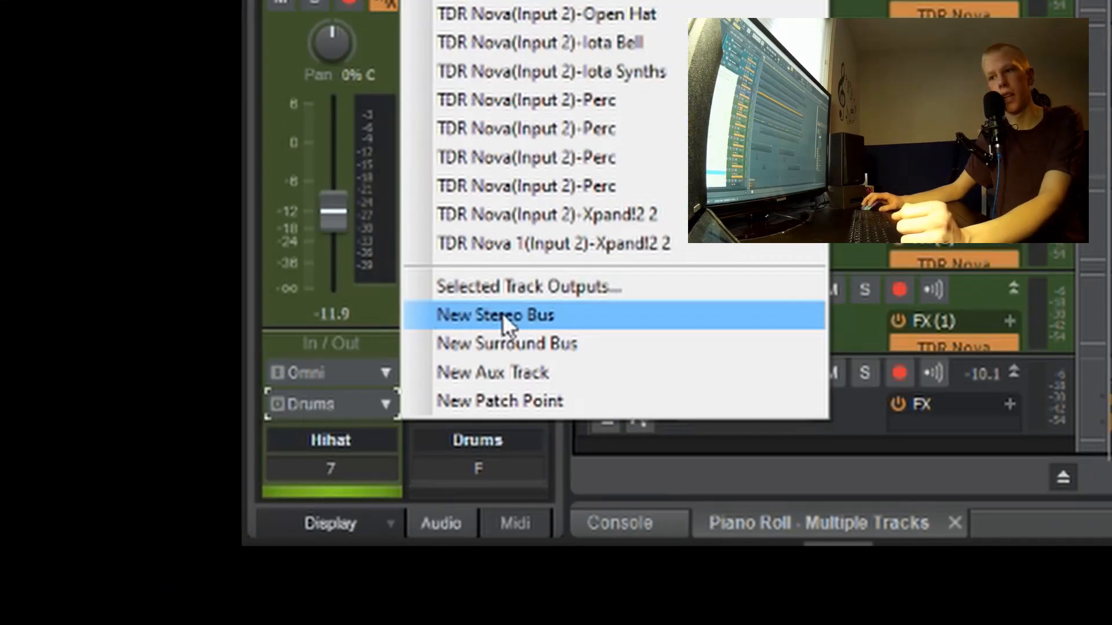
click(548, 321)
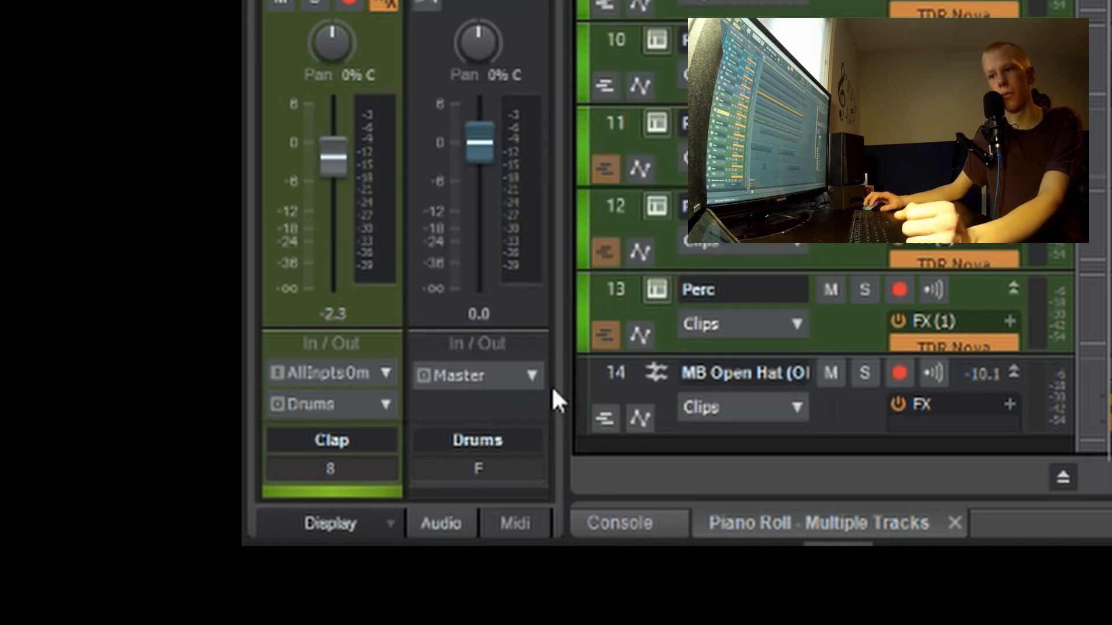
click(352, 412)
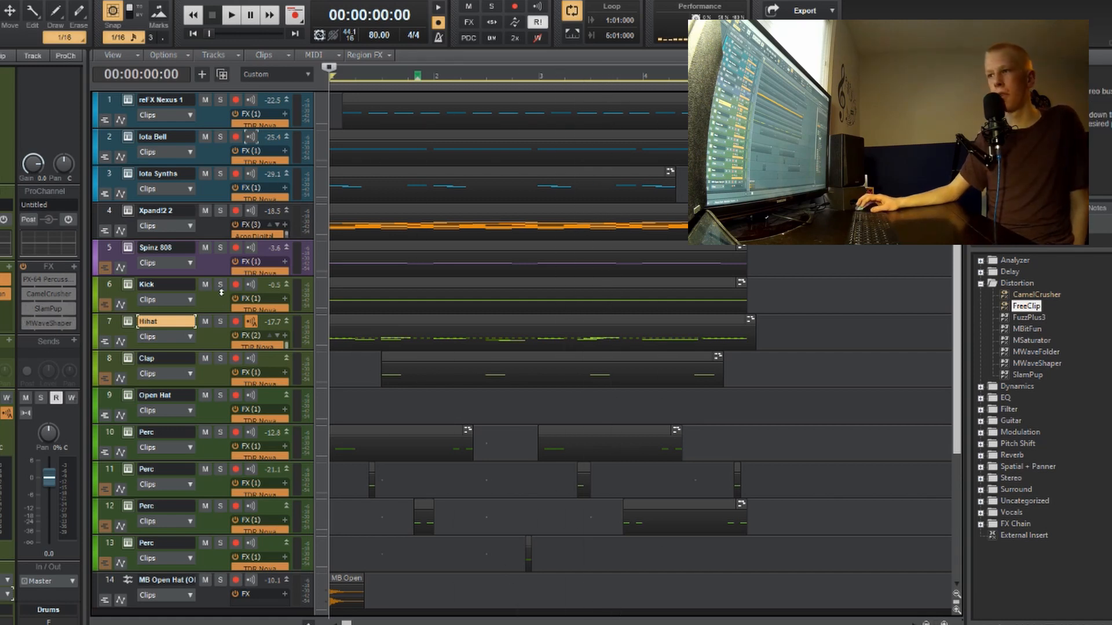
Solo the Spinz 808, Kick, Clap and Hihat tracks one after another while playing the beat
click(220, 248)
key(space)
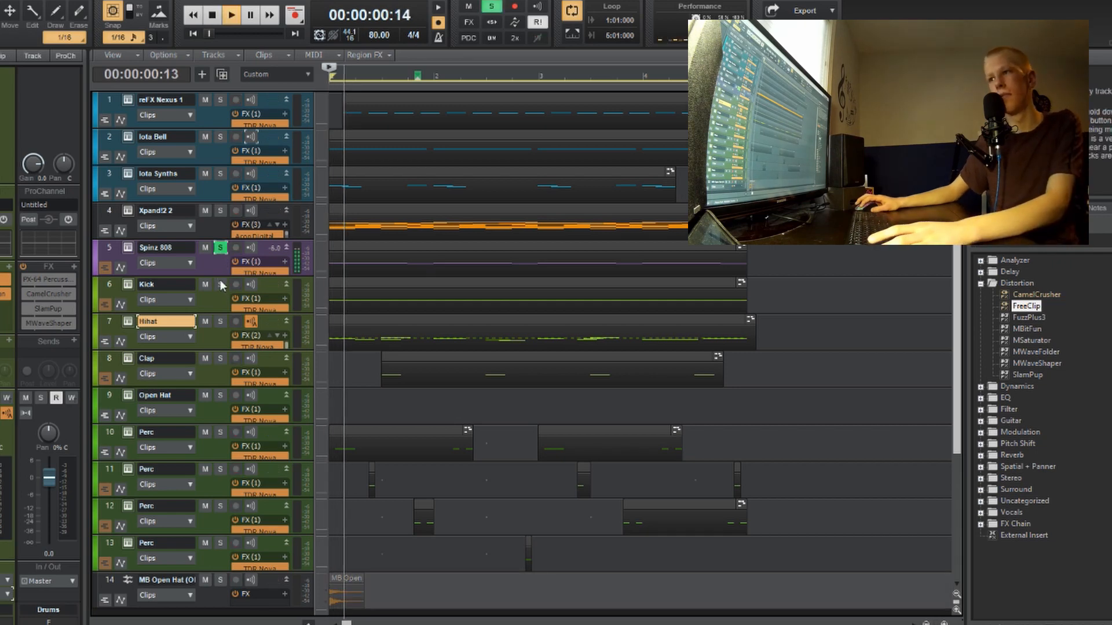
click(221, 284)
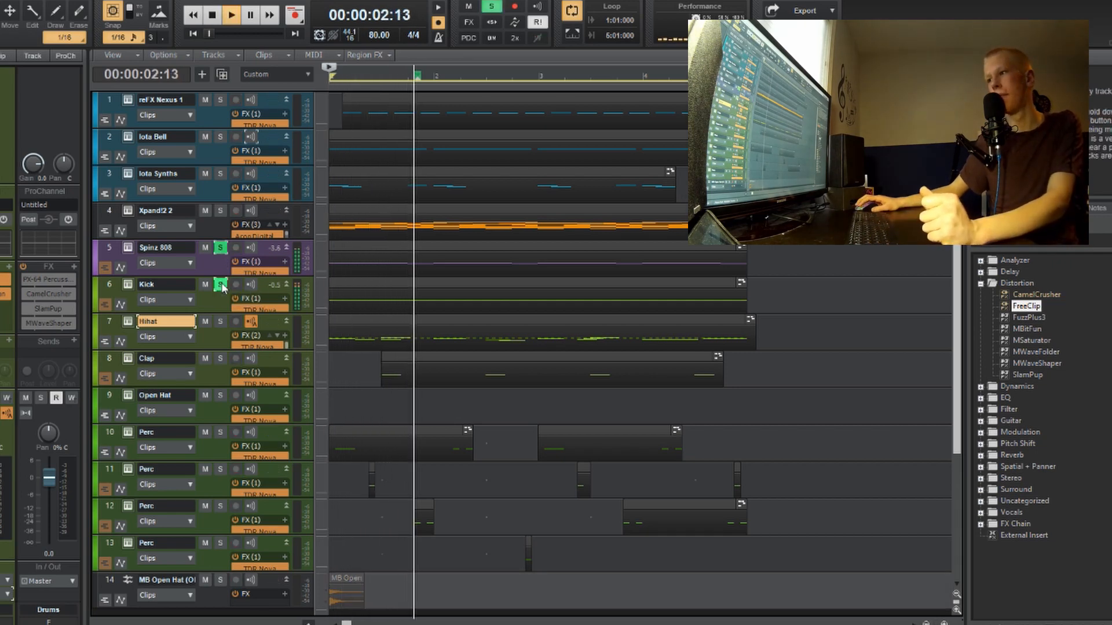
click(221, 358)
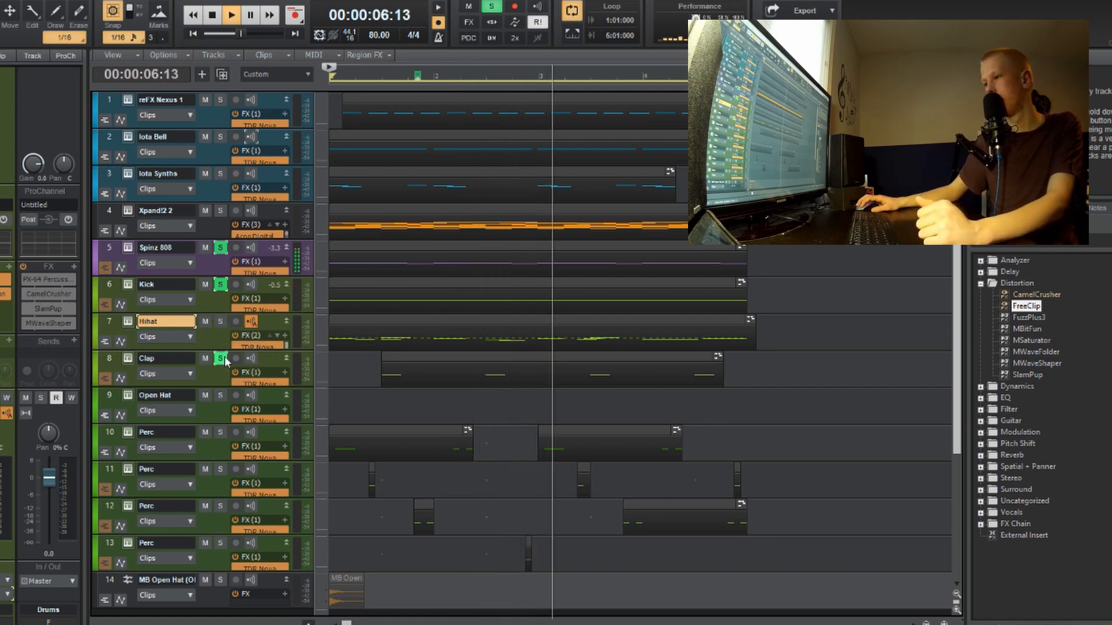
click(220, 376)
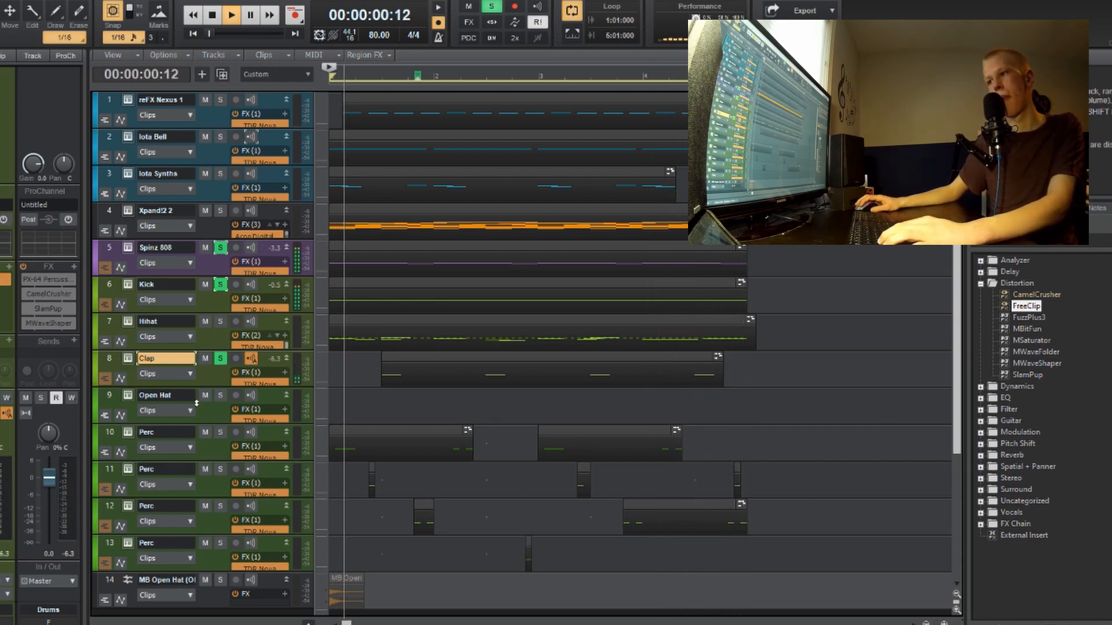
key(space)
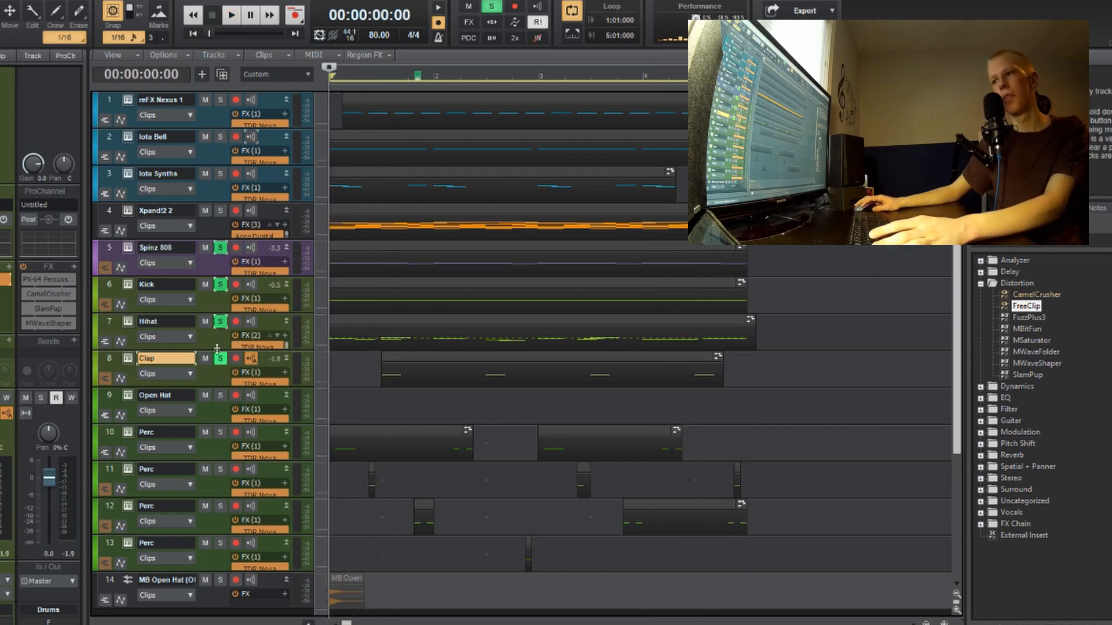
Restart the beat and add the Perc tracks 10, 11 and 12 to the soloed tracks during playback
key(space)
click(220, 432)
click(220, 469)
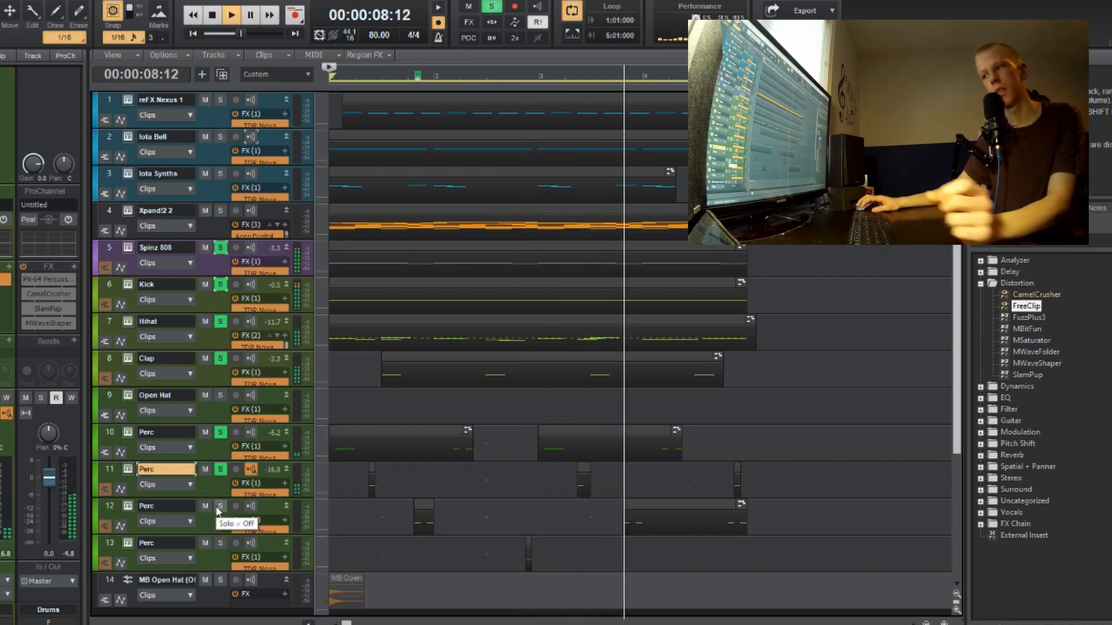
click(219, 507)
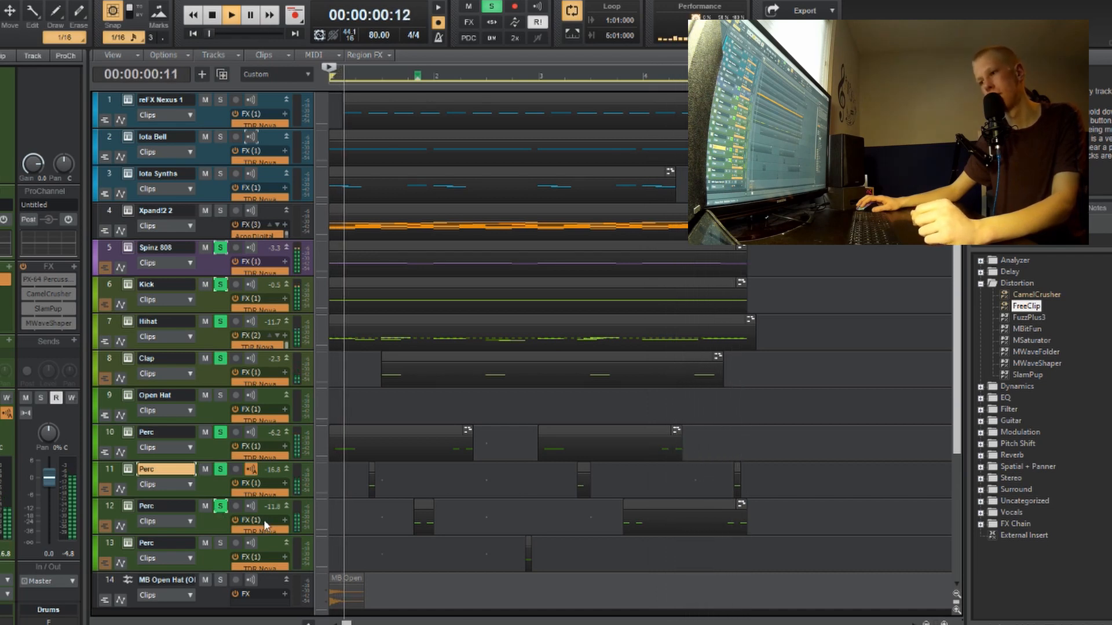
Add Perc track 13 and the MB Open Hat track to the soloed tracks during playback, and stop the beat
click(216, 546)
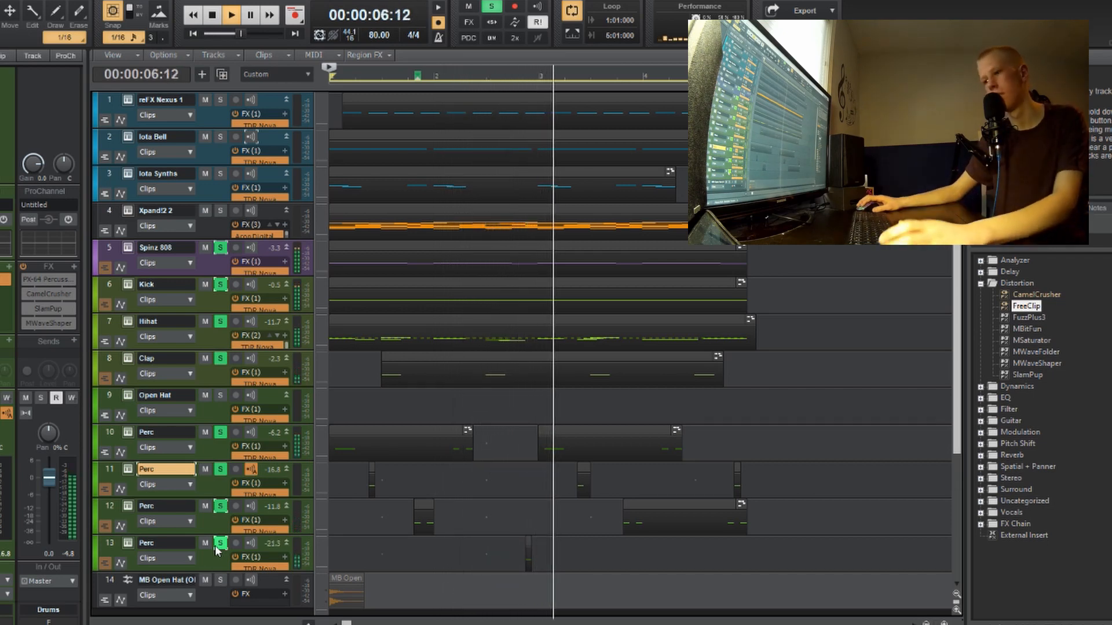
click(210, 562)
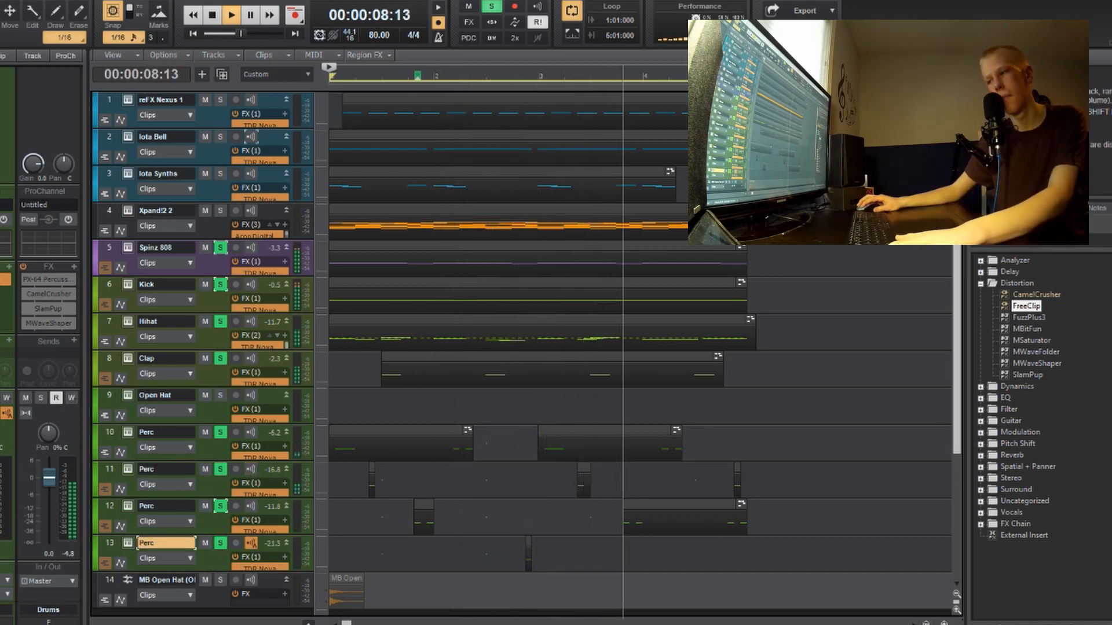
click(220, 580)
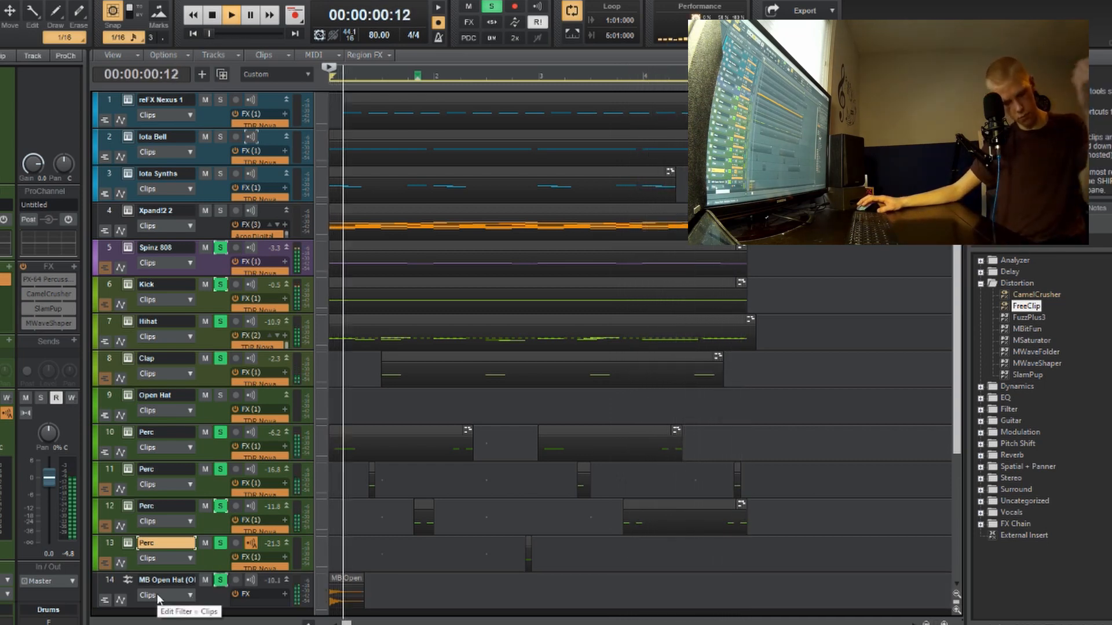
key(space)
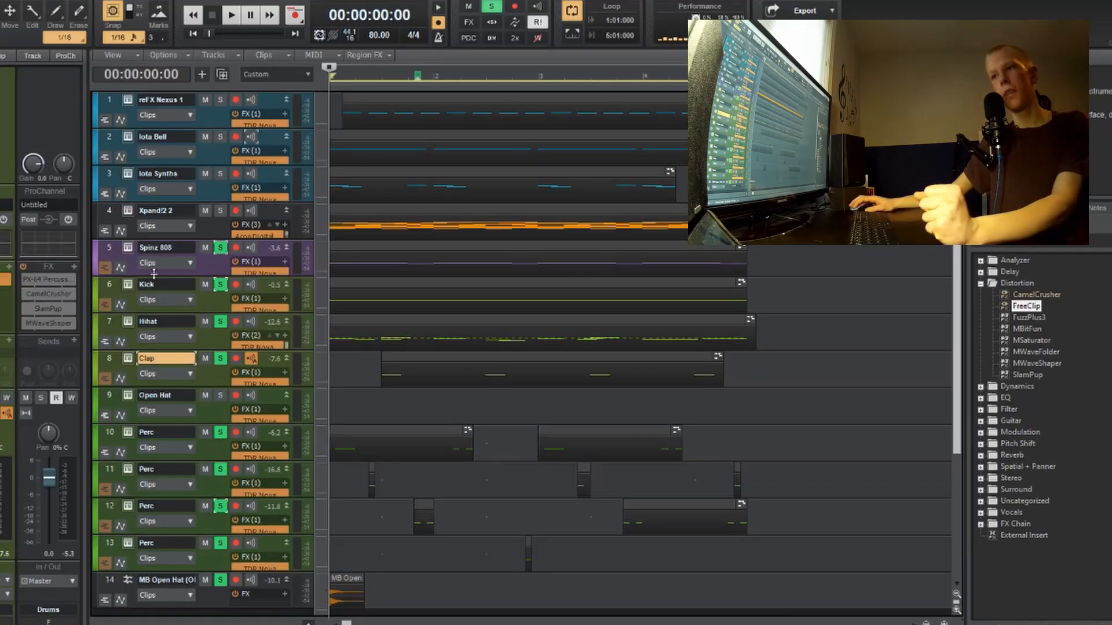
Enable the PX-64 Percussion Strip on the Drums bus, raise its shaper attack to 267.6%, and audition the drums
double_click(42, 279)
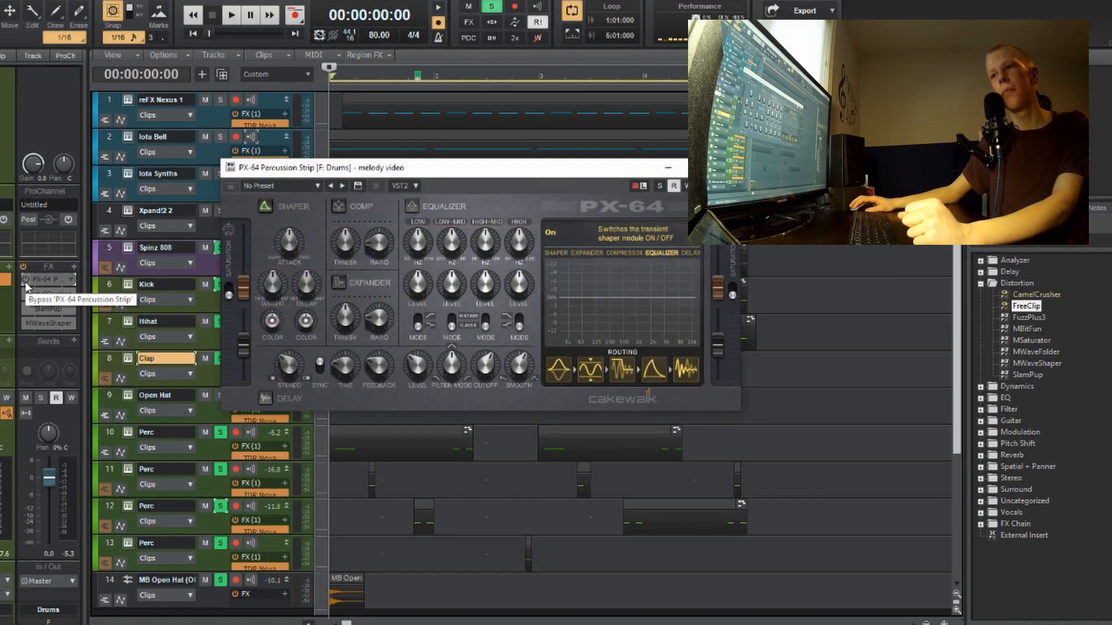
drag(317, 170, 363, 153)
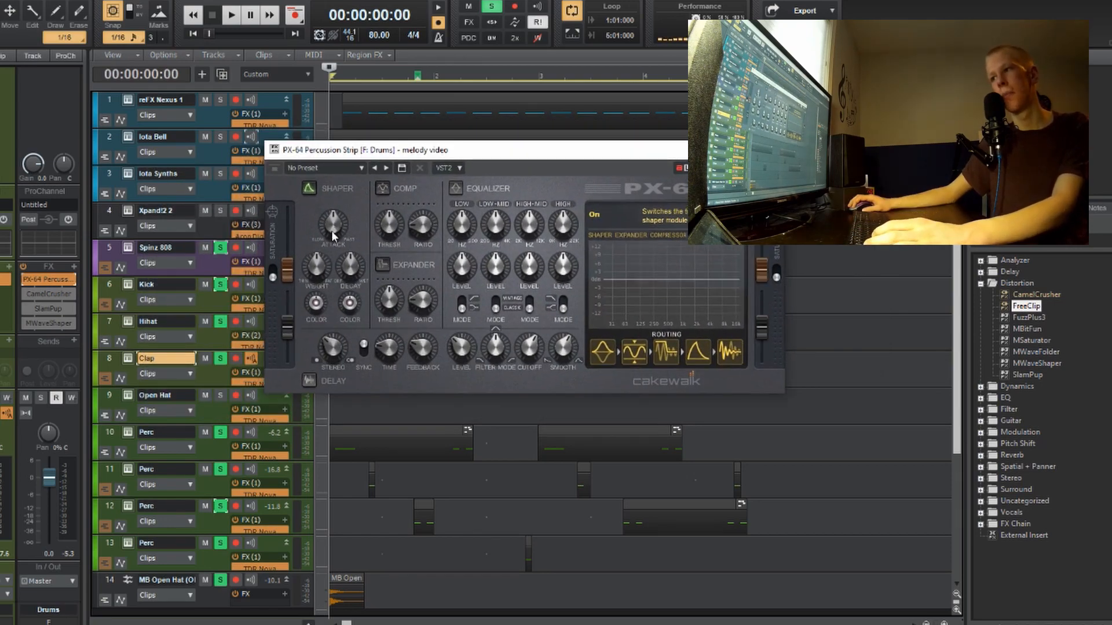
drag(332, 230, 339, 213)
key(space)
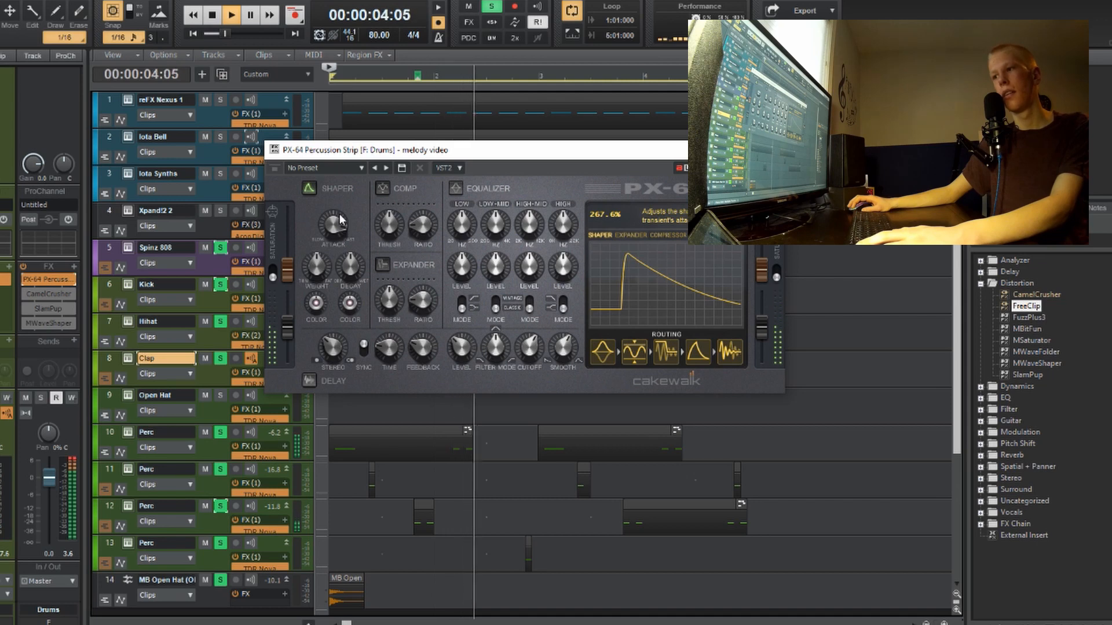
key(space)
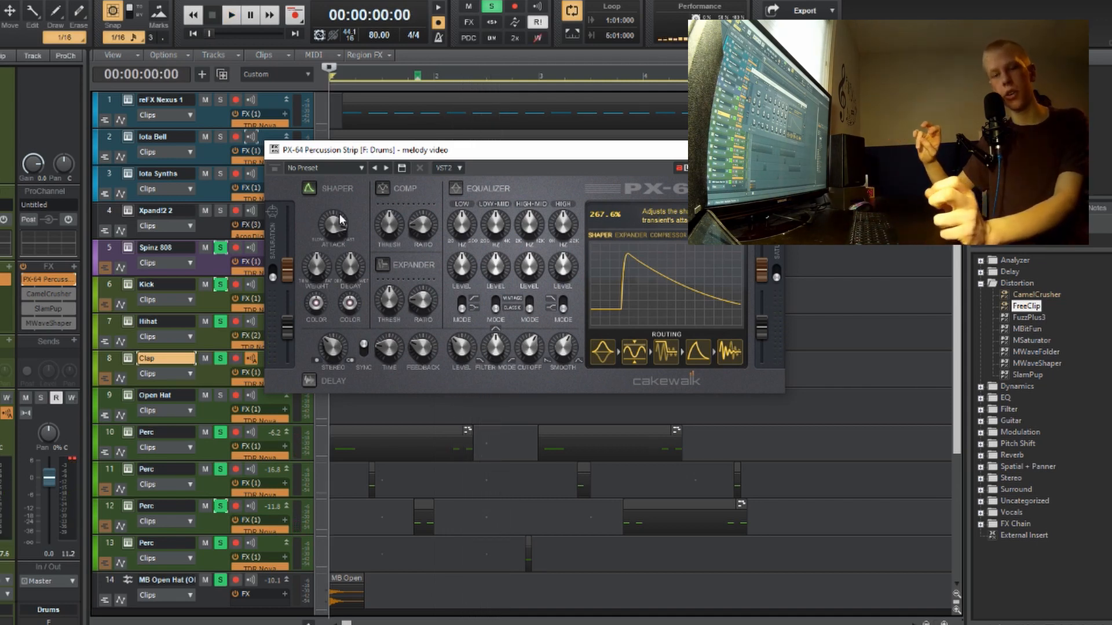
Lower the PX-64 shaper attack to 147.4% while auditioning the drums
key(space)
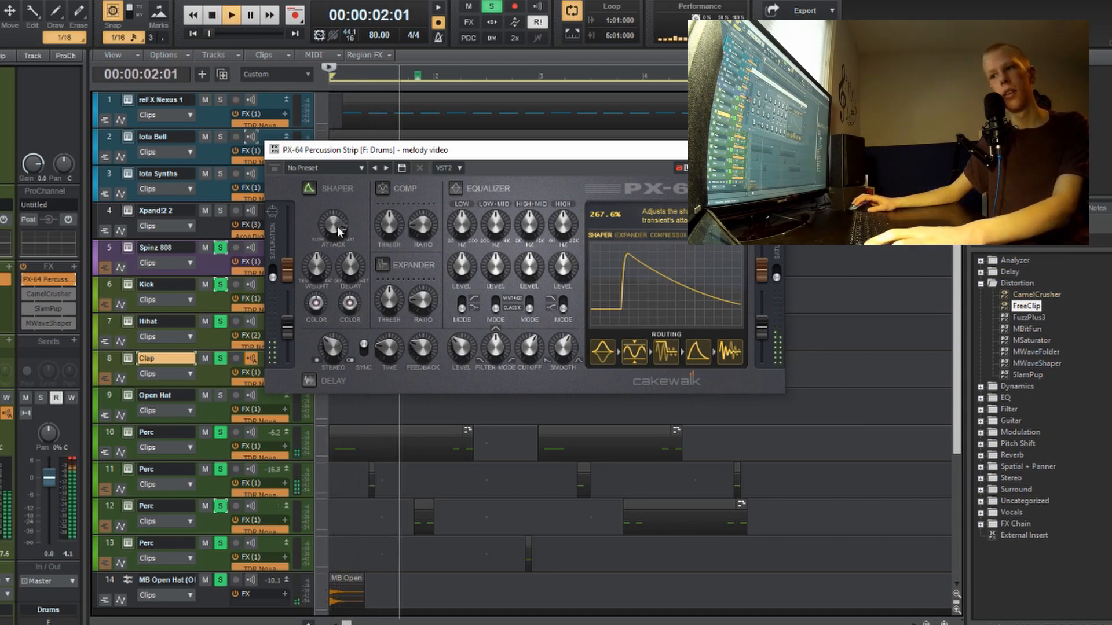
key(alt+space)
key(Escape)
key(space)
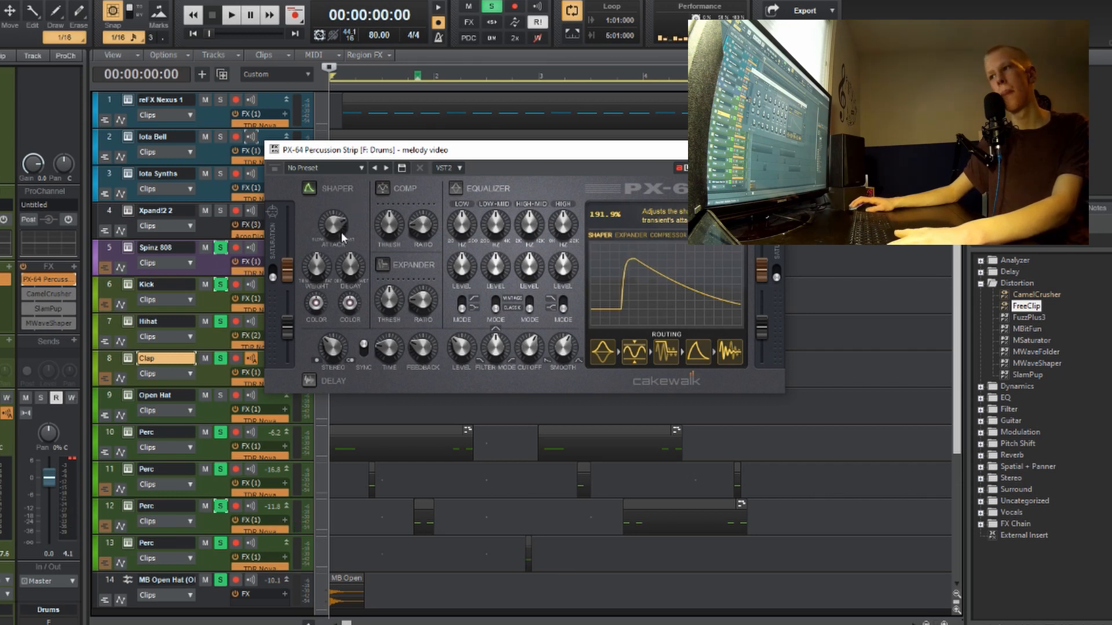
drag(342, 231, 332, 238)
key(space)
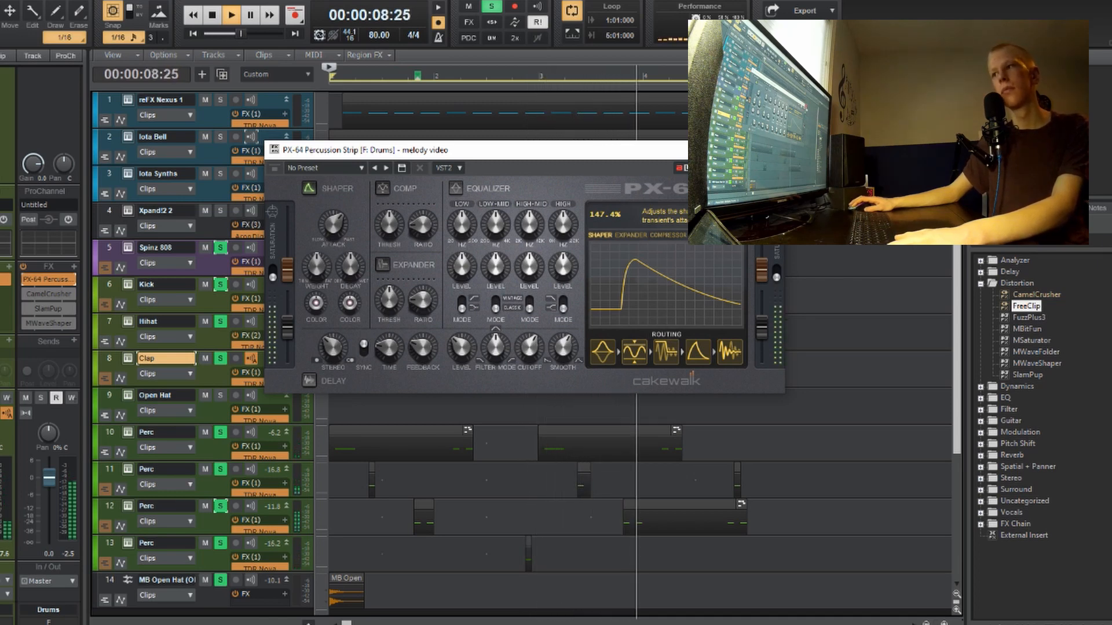
key(space)
Turn on the PX-64 equalizer and cut the low band by 12 dB at 500 Hz while auditioning the drums
click(456, 187)
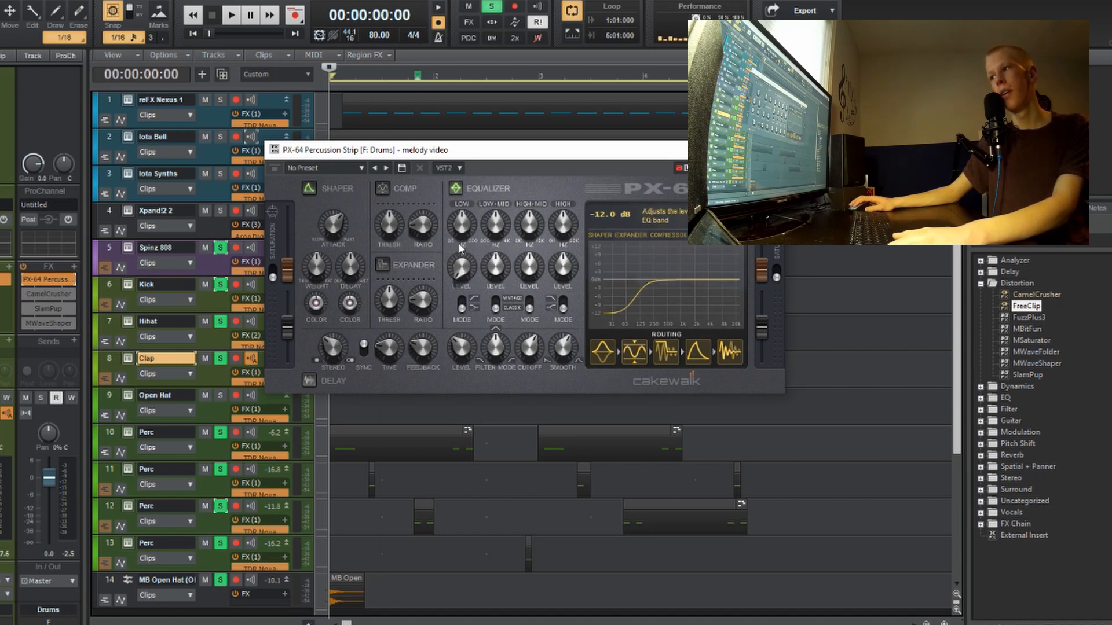
key(space)
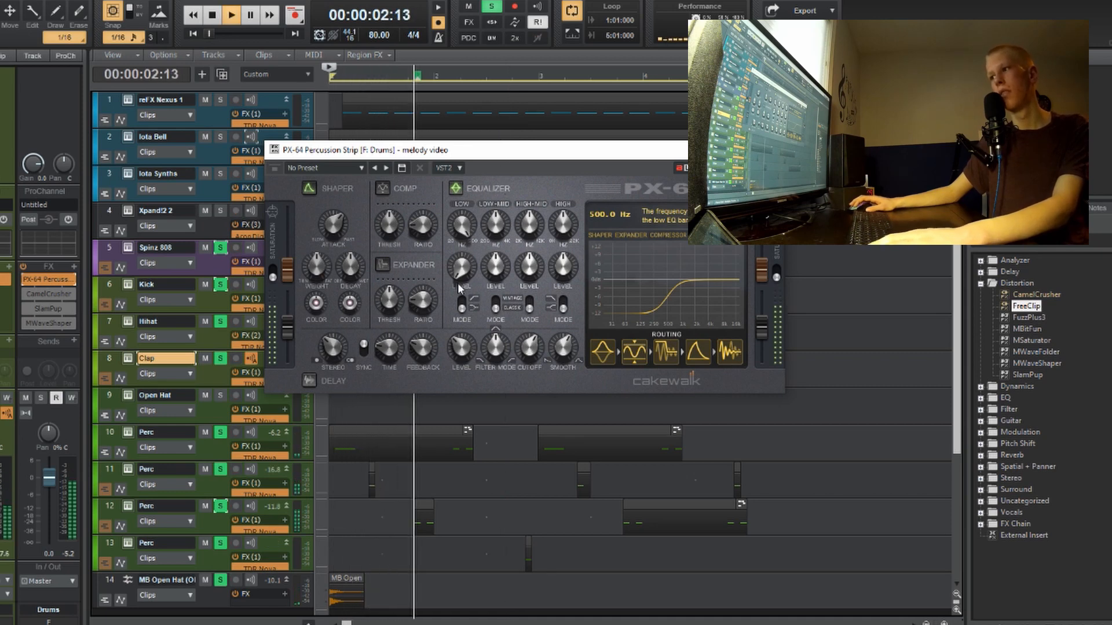
drag(465, 221, 467, 231)
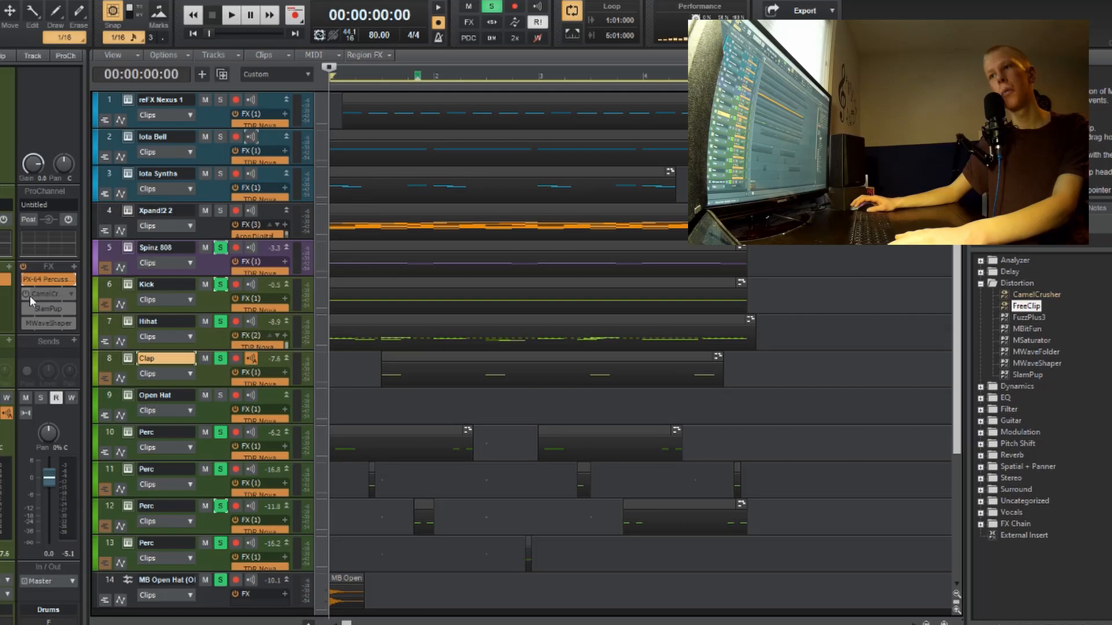
Enable CamelCrusher on the Drums bus with the Annihilate patch and audition its distortion on the soloed drums
double_click(55, 294)
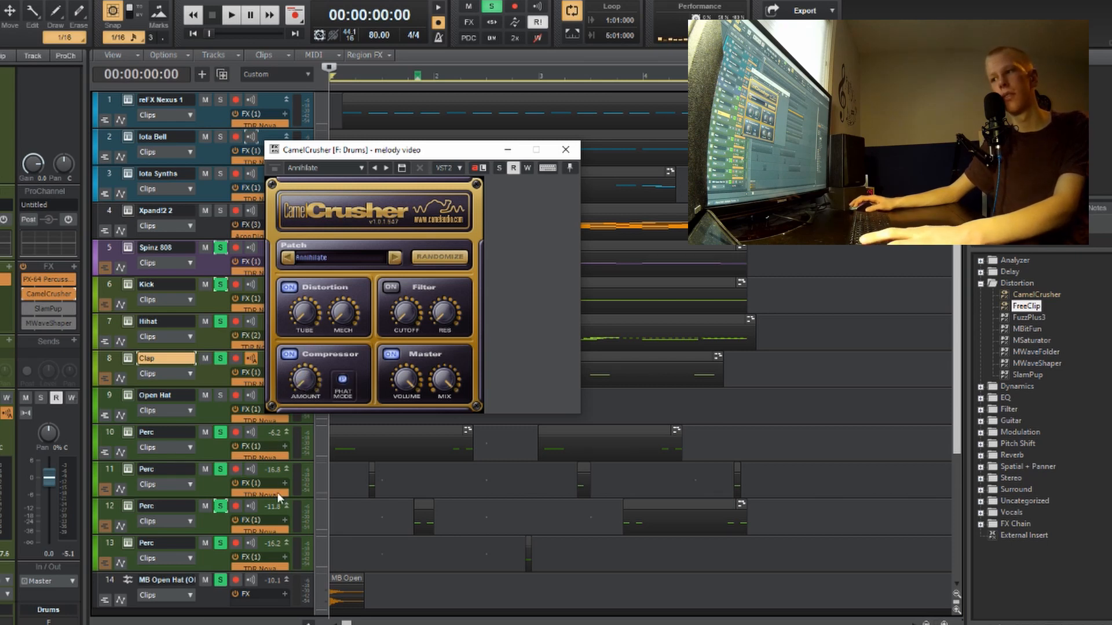
key(space)
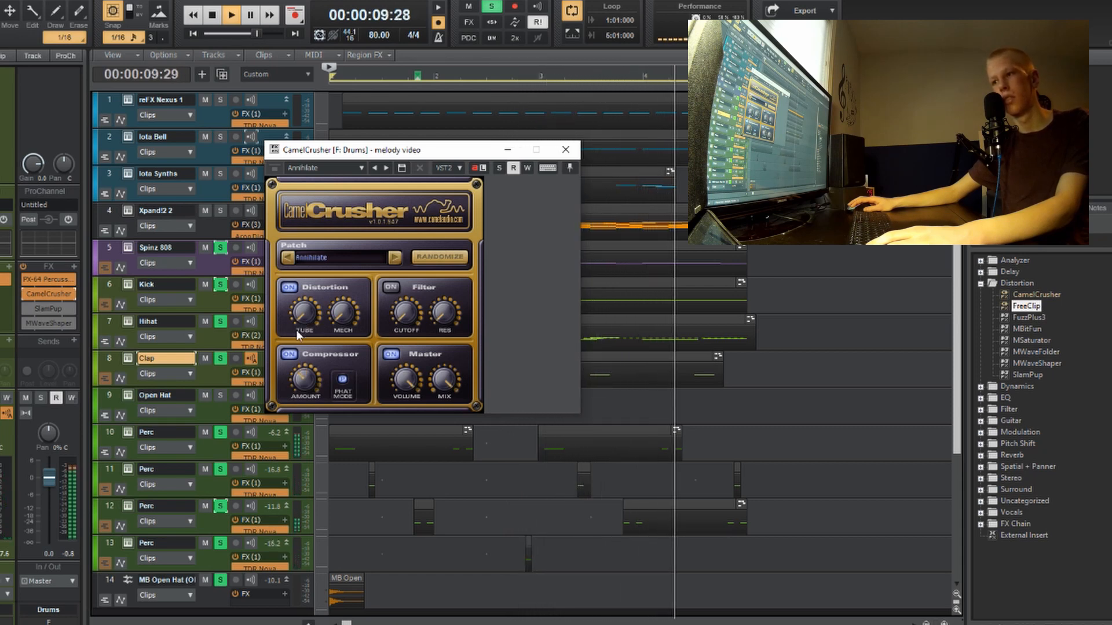
key(space)
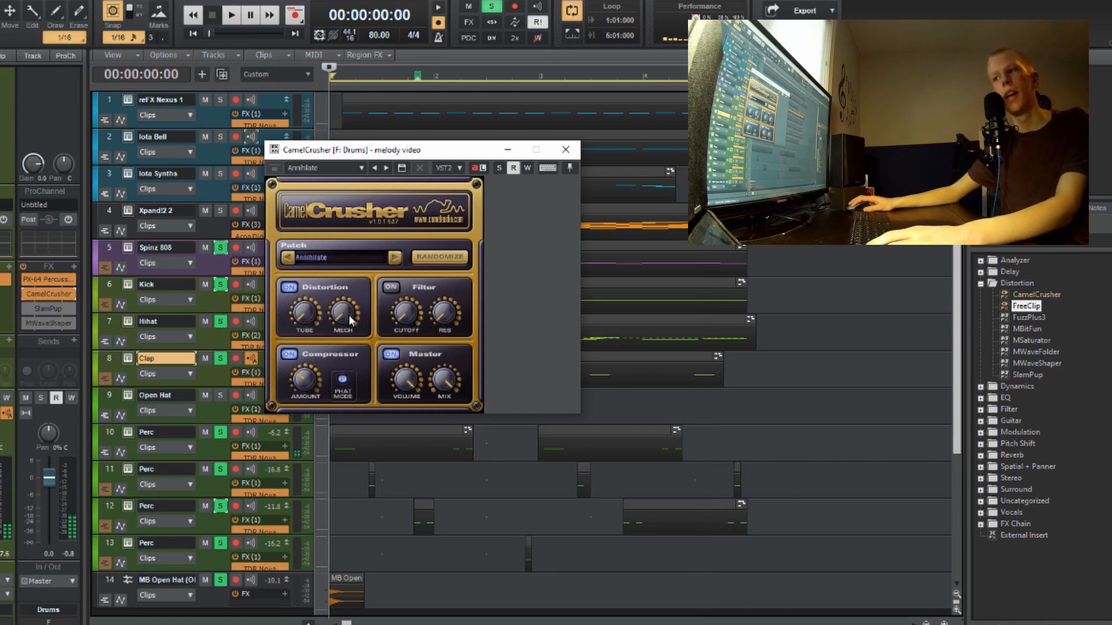
key(space)
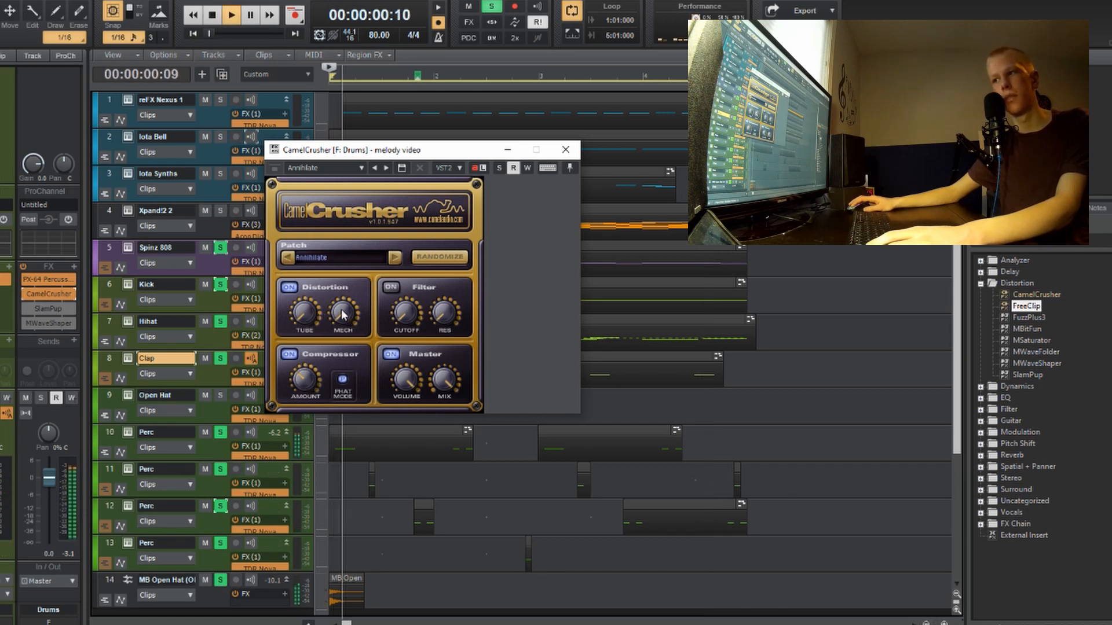
key(space)
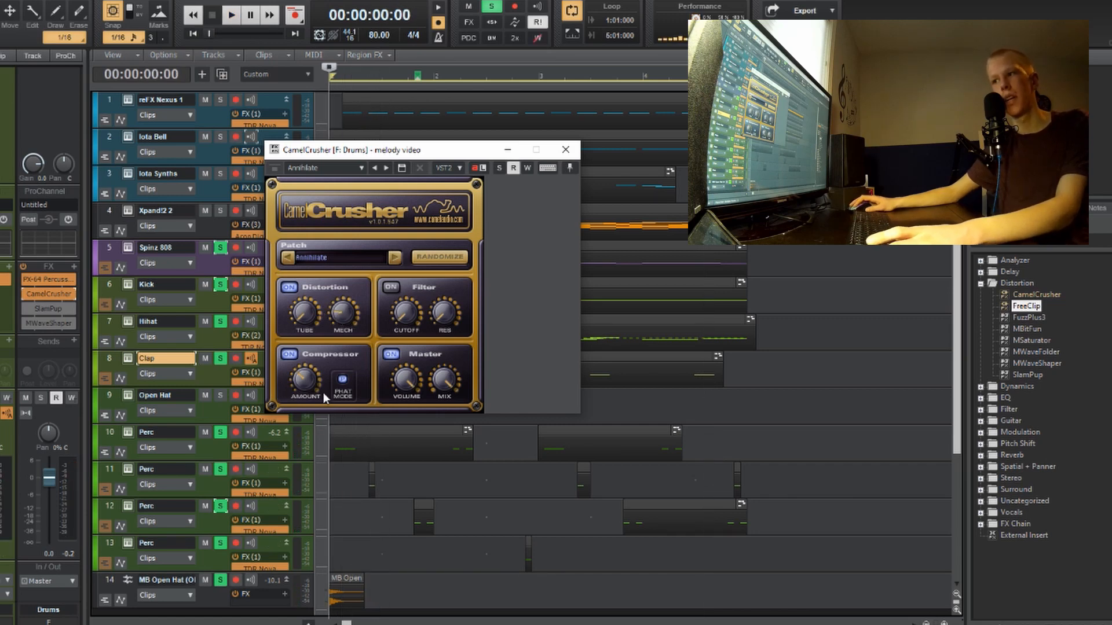
Solo the Drums bus during playback and stop the beat
key(space)
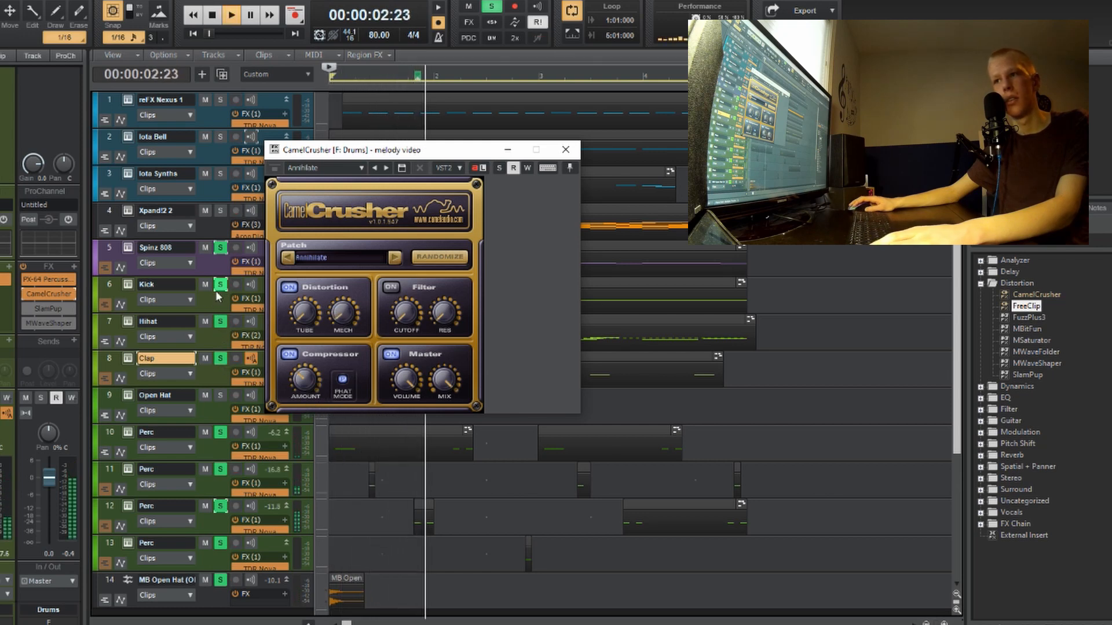
click(41, 398)
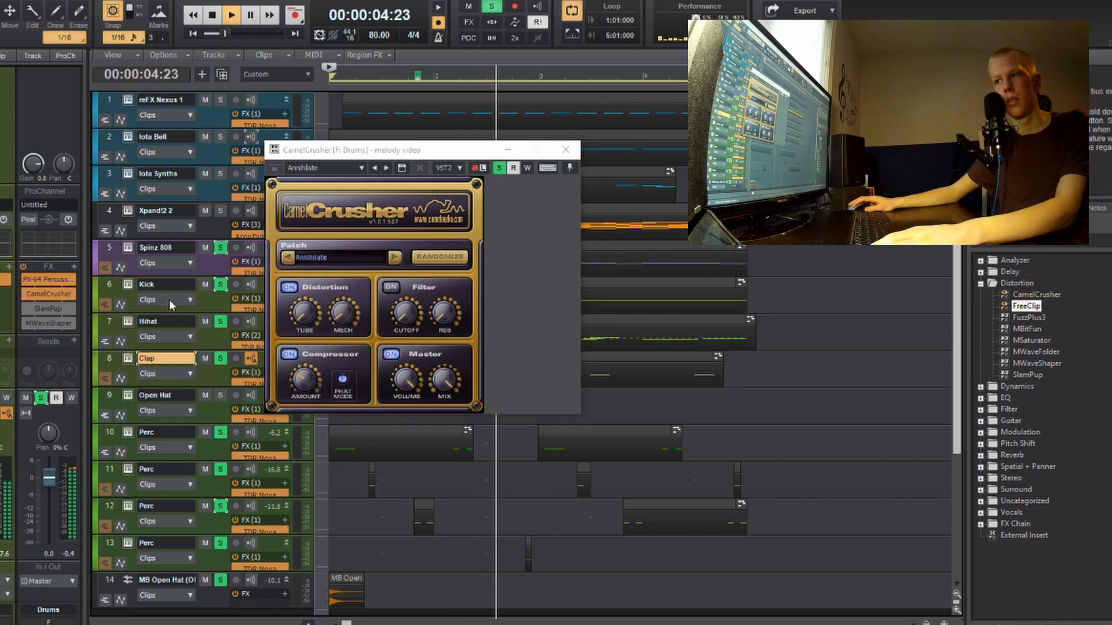
key(space)
Enable MWaveShaper on the Drums bus, bend the middle of its transfer curve upward, and audition the result
click(214, 303)
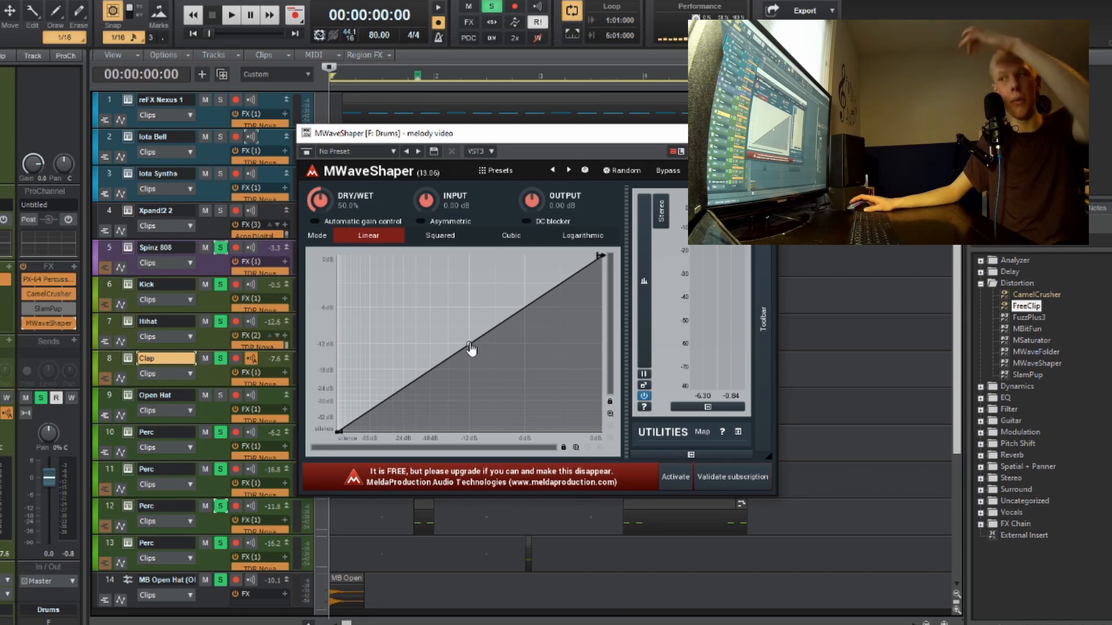
drag(470, 348, 431, 261)
key(space)
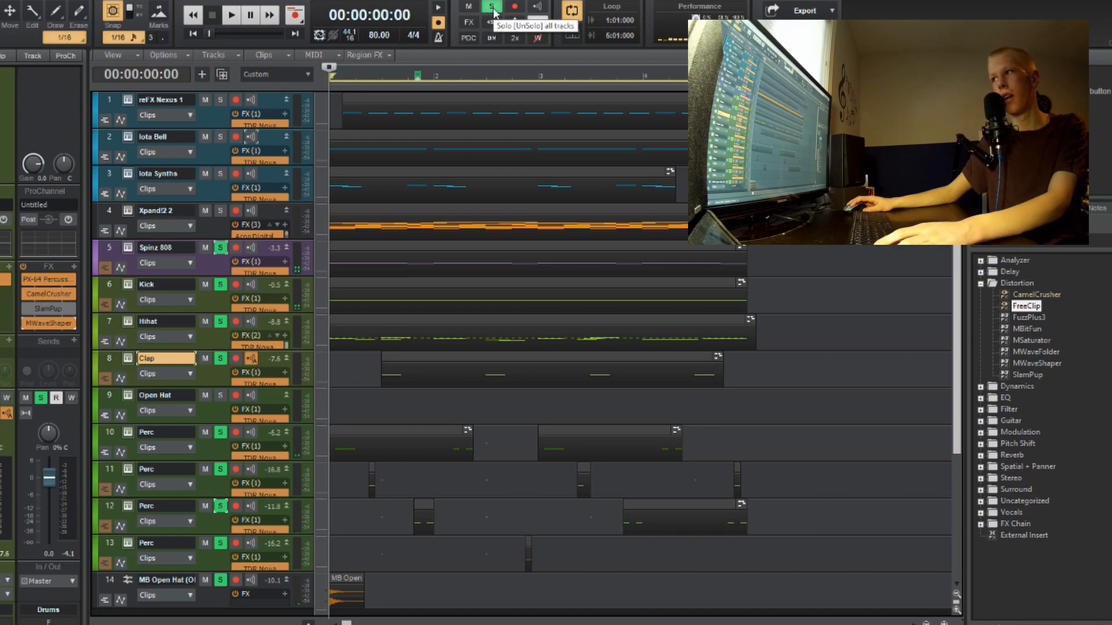
Unsolo all tracks and set the Drums bus MWaveShaper output to -3.84 dB while playing the full beat
click(492, 8)
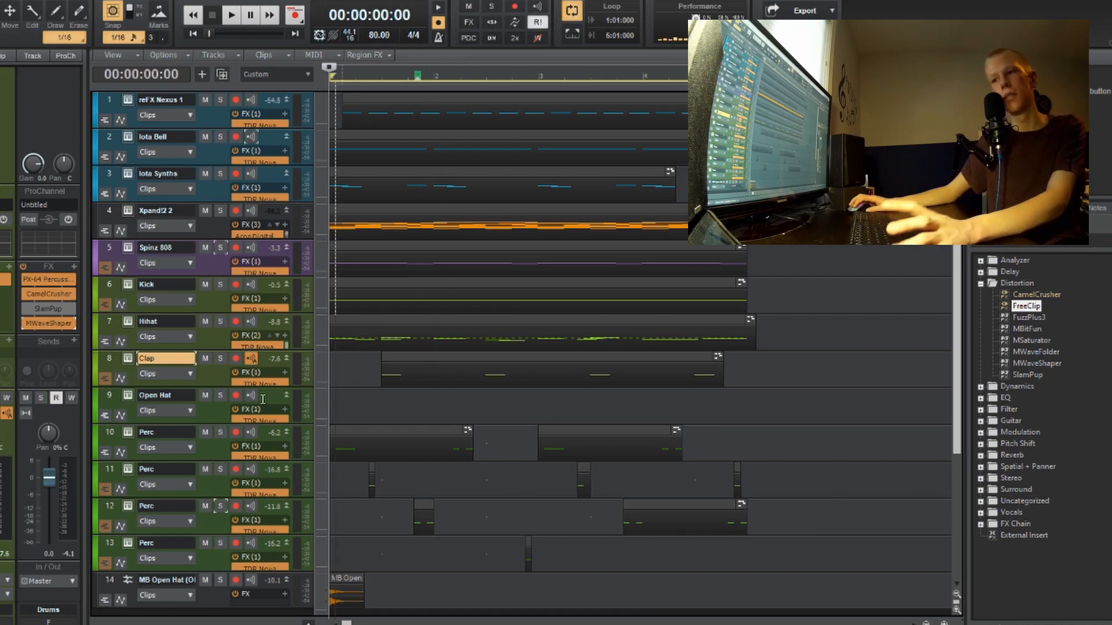
key(space)
double_click(52, 324)
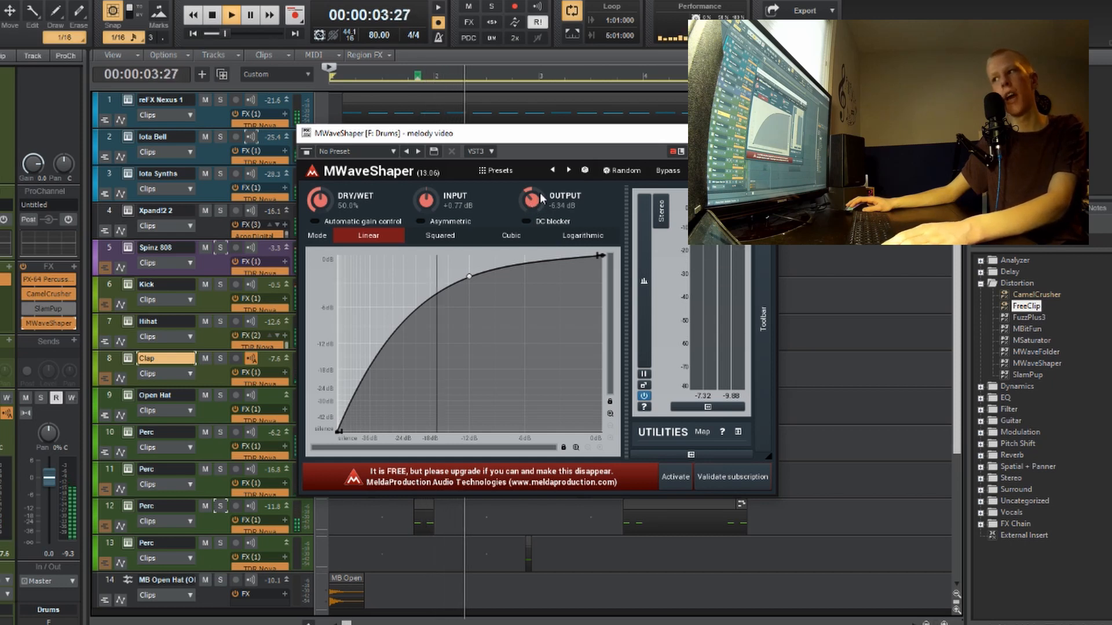
mouse_move(530, 199)
mouse_down()
mouse_move(530, 209)
mouse_move(531, 182)
mouse_up()
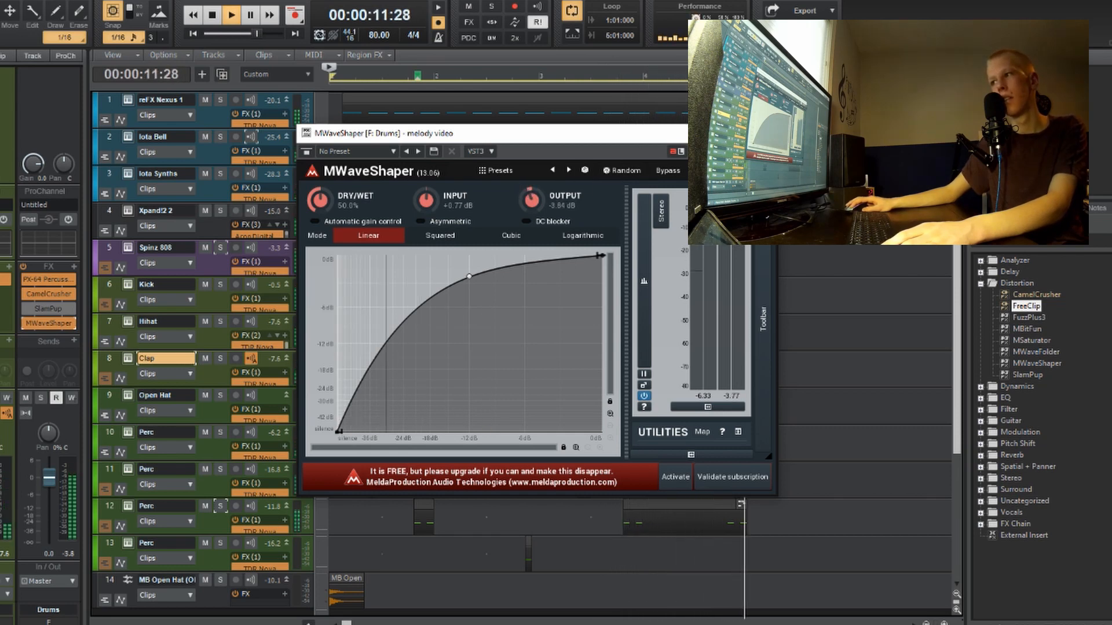